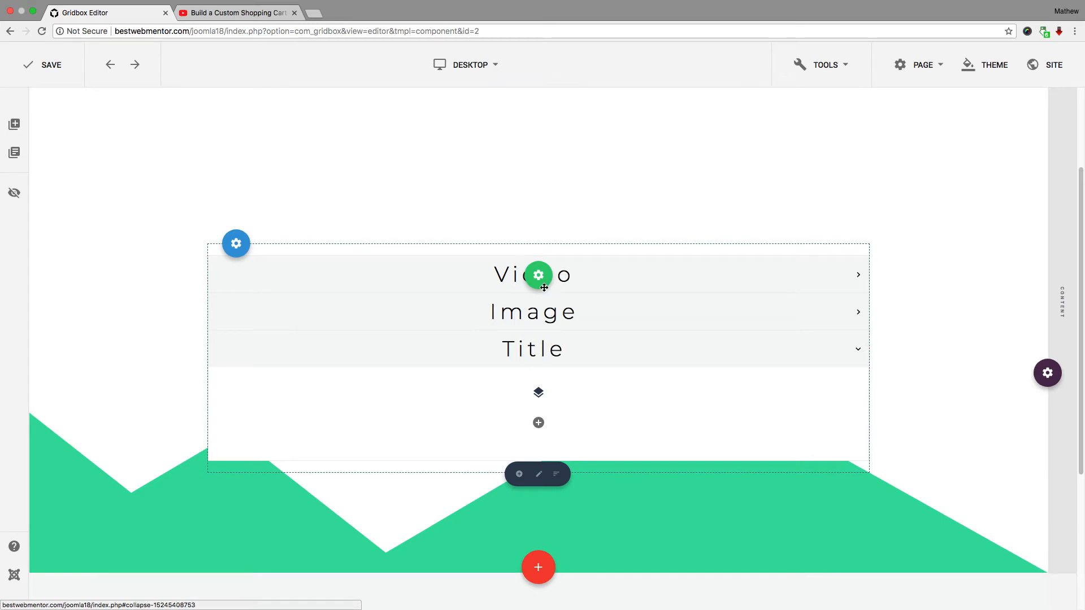
- Delete the accordion with the Video, Image and Title items from the content section and confirm the deletion
{"action": "mouse_move", "coordinate": [551, 282]}
{"action": "left_click", "coordinate": [622, 277]}
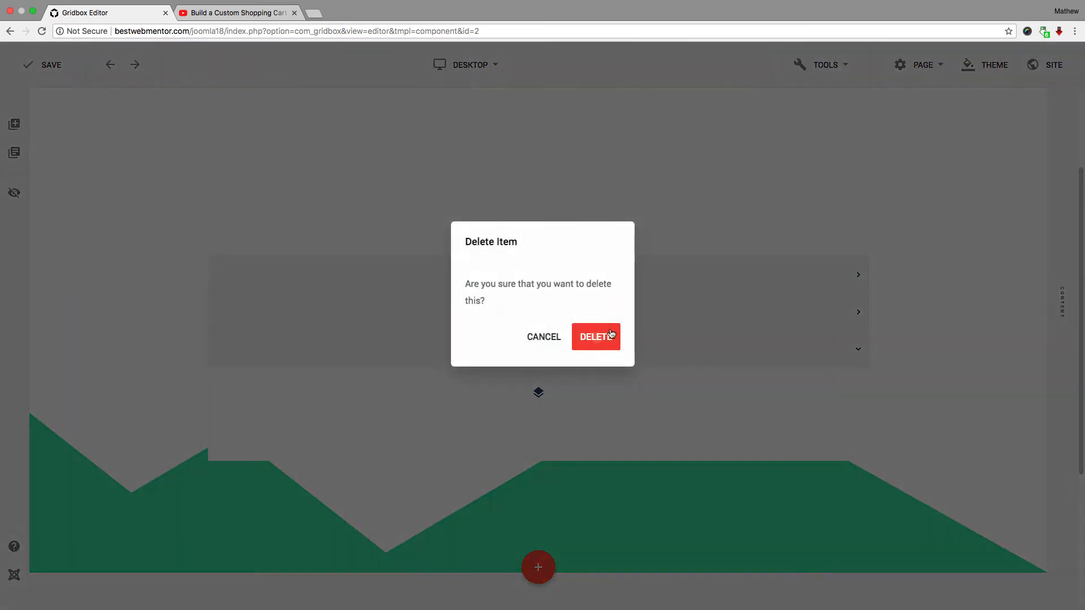
{"action": "left_click", "coordinate": [600, 329]}
- Add a Button element to the empty content column and set its label to "Sign Up"
{"action": "mouse_move", "coordinate": [540, 261]}
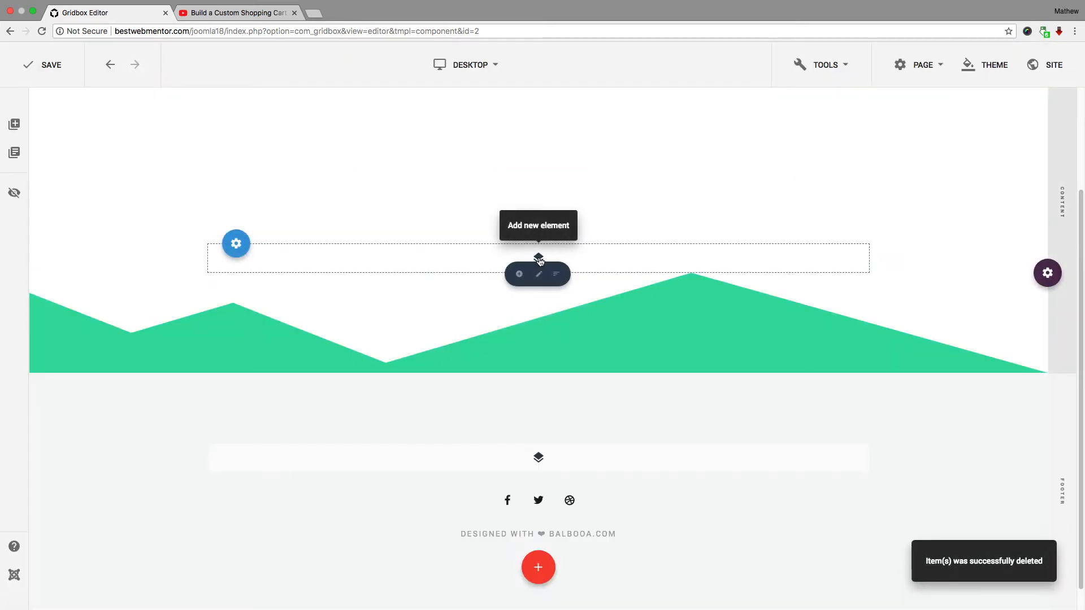
{"action": "left_click", "coordinate": [519, 275]}
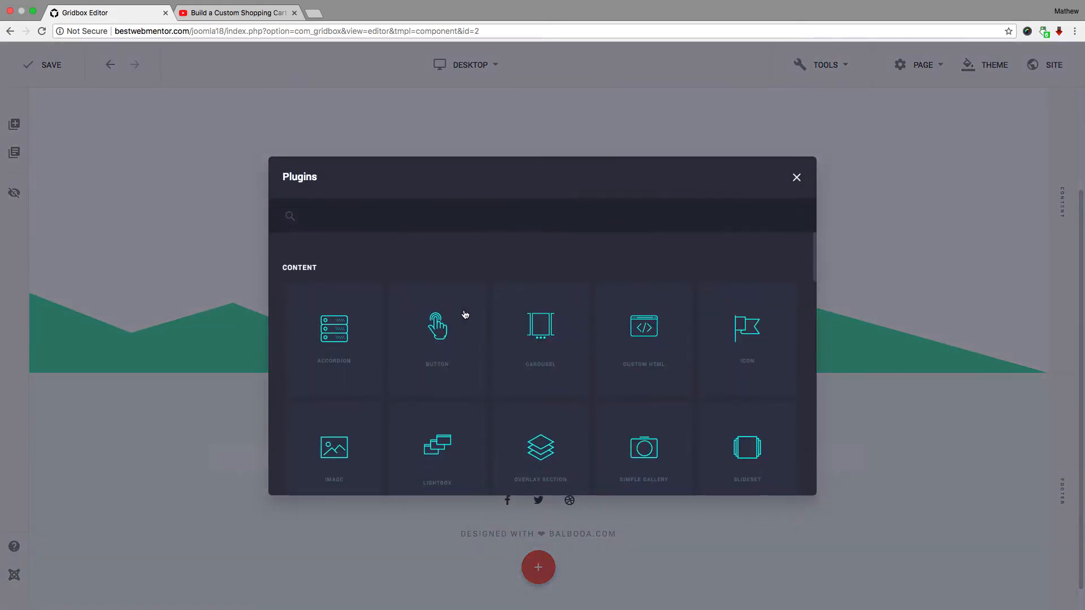
{"action": "left_click", "coordinate": [442, 334]}
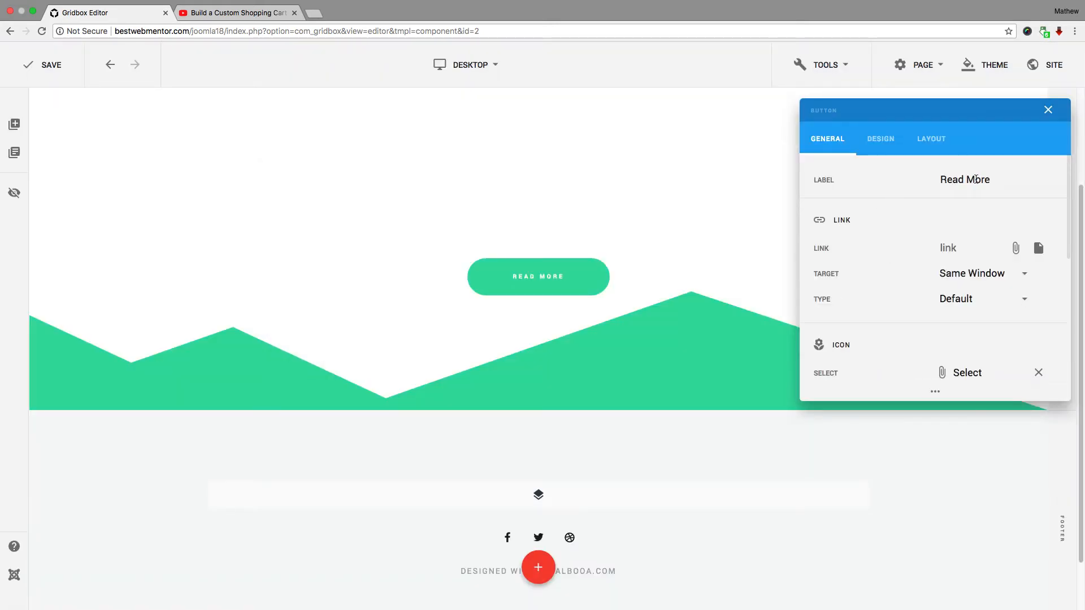
{"action": "left_click_drag", "start_coordinate": [995, 181], "coordinate": [935, 178]}
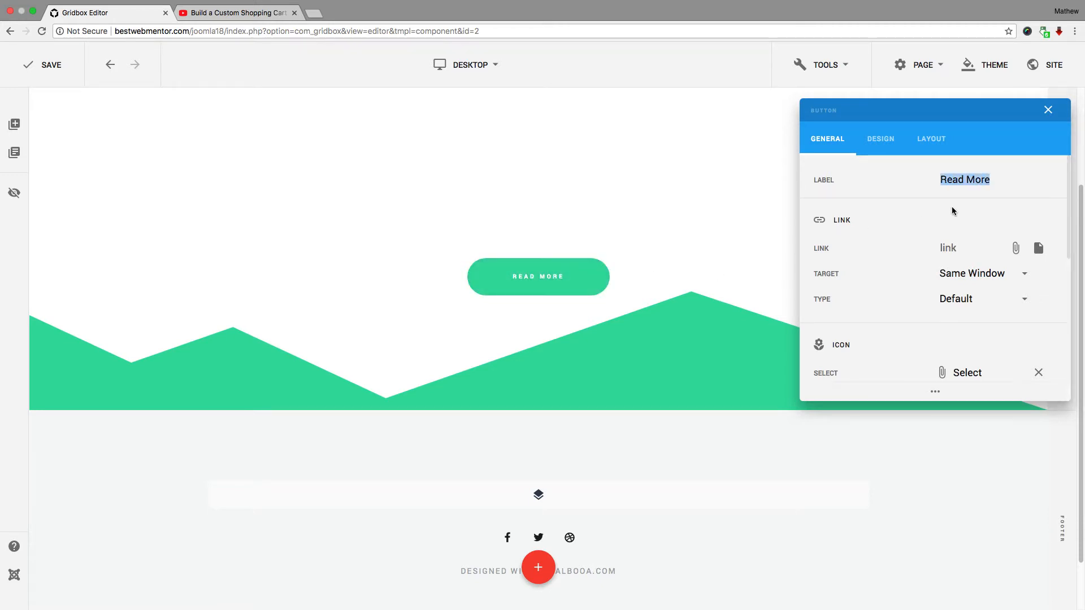
{"action": "type", "text": "Sign Up"}
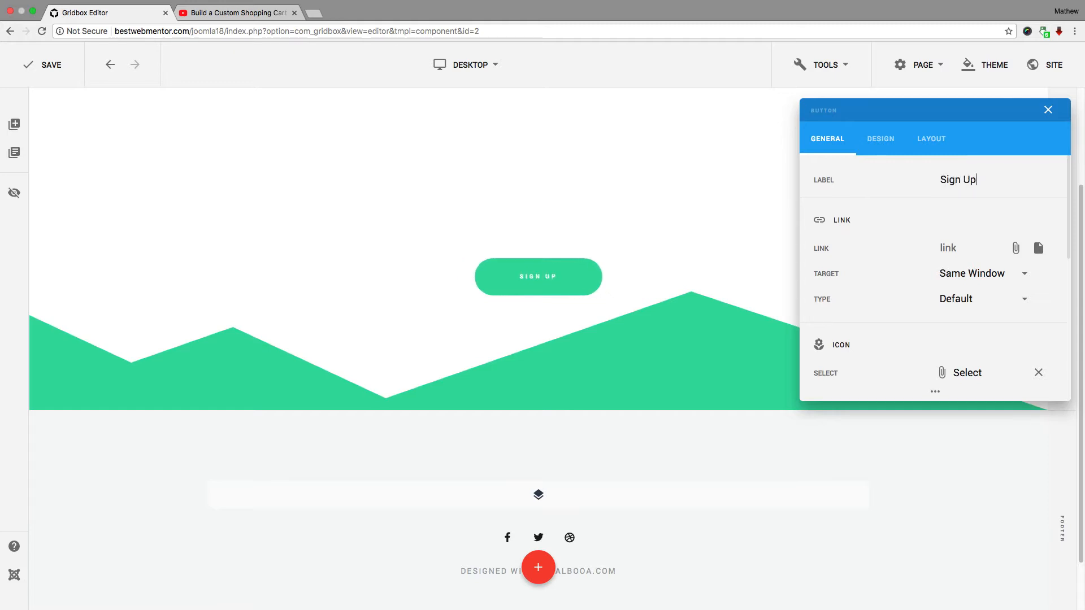
{"action": "left_click", "coordinate": [958, 249]}
{"action": "type", "text": "h"}
{"action": "type", "text": "ptt://www.yourwebsite."}
{"action": "type", "text": "comc"}
{"action": "double_click", "coordinate": [961, 248]}
{"action": "triple_click", "coordinate": [962, 248]}
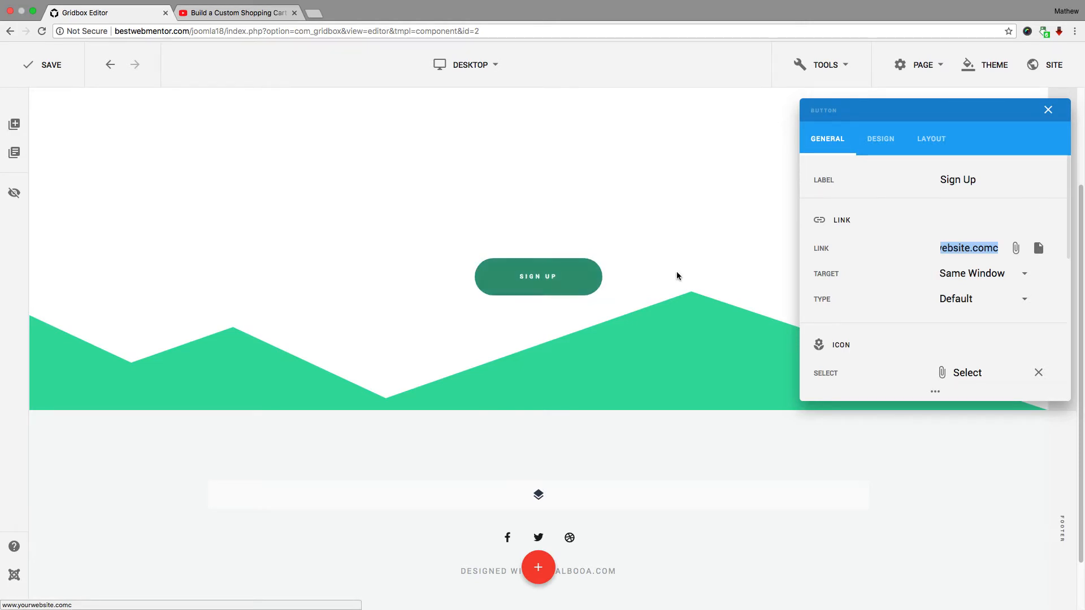
{"action": "key", "text": "BackSpace"}
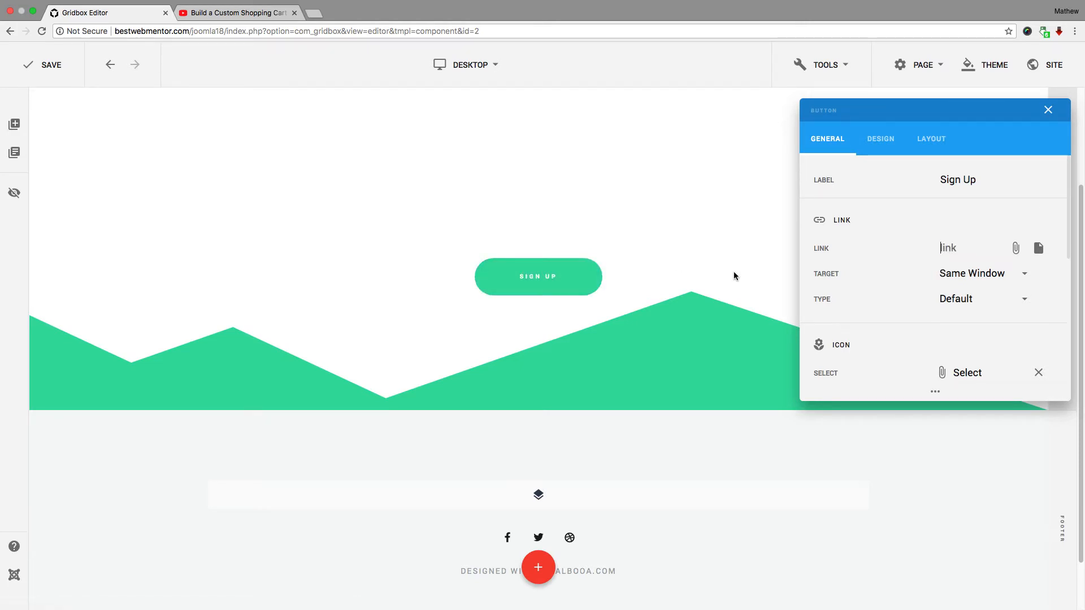
- Examine which single pages and main menu items the link picker offers for the button, without choosing one
{"action": "left_click", "coordinate": [1016, 250]}
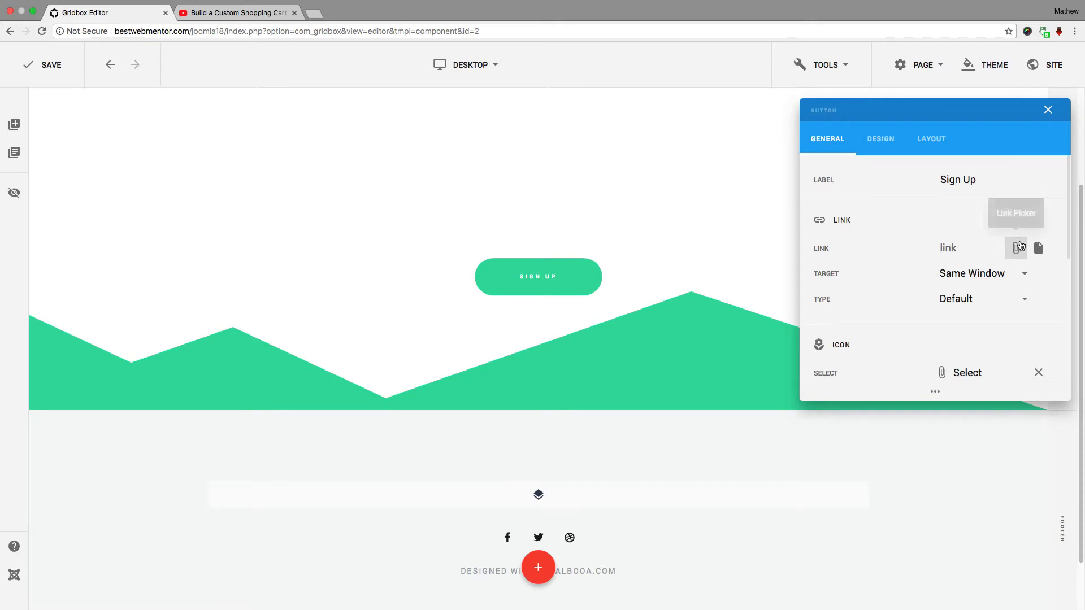
{"action": "left_click", "coordinate": [418, 236]}
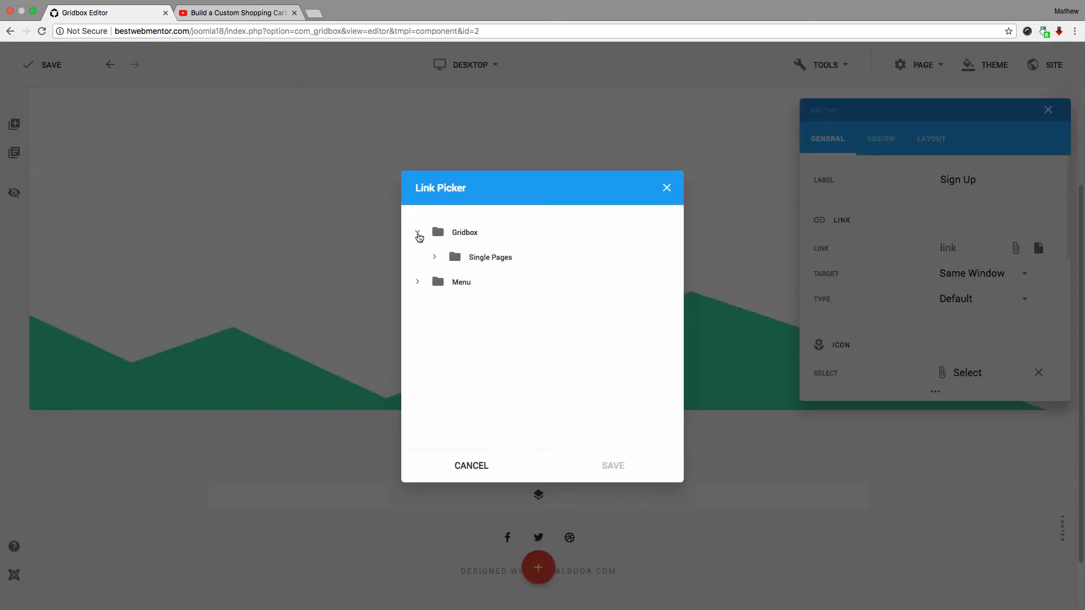
{"action": "left_click", "coordinate": [436, 259]}
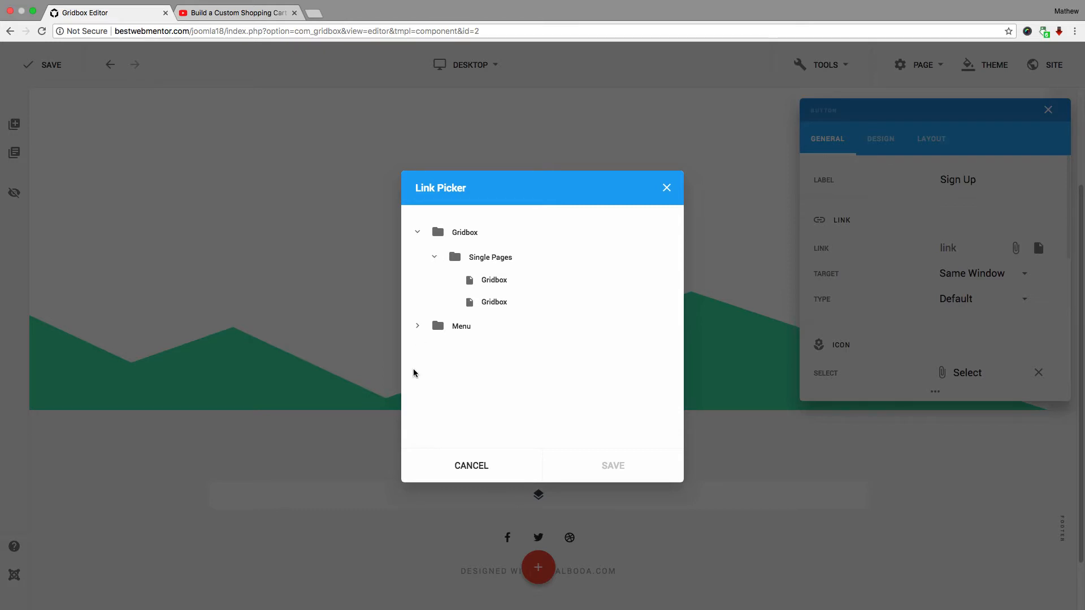
{"action": "left_click", "coordinate": [417, 326]}
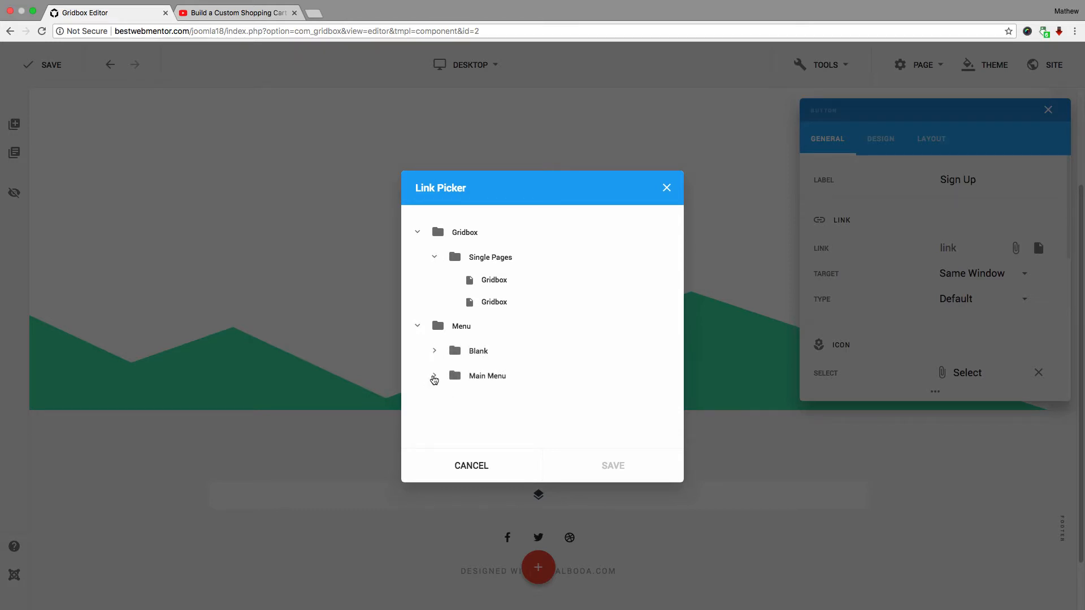
{"action": "left_click", "coordinate": [434, 375]}
{"action": "scroll", "coordinate": [506, 395], "scroll_direction": "down", "scroll_amount": 1}
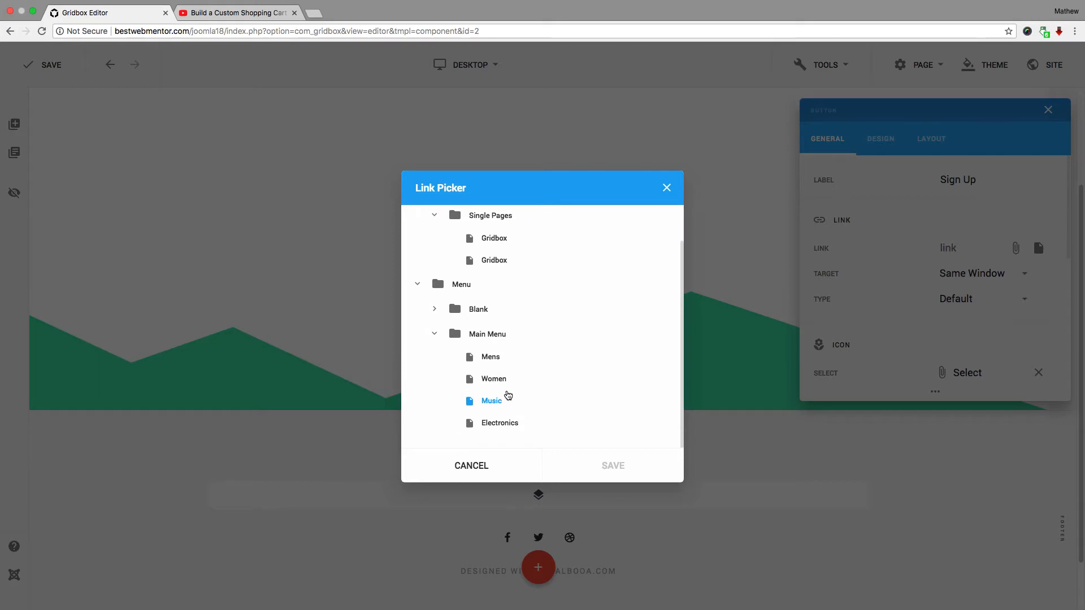
{"action": "scroll", "coordinate": [508, 395], "scroll_direction": "up", "scroll_amount": 1}
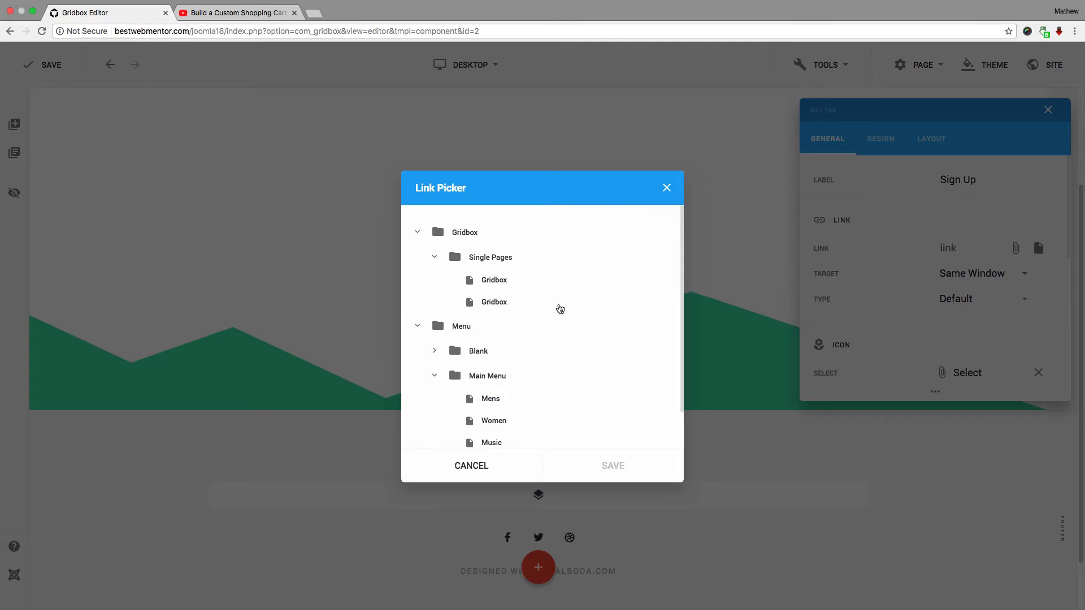
{"action": "left_click", "coordinate": [666, 188]}
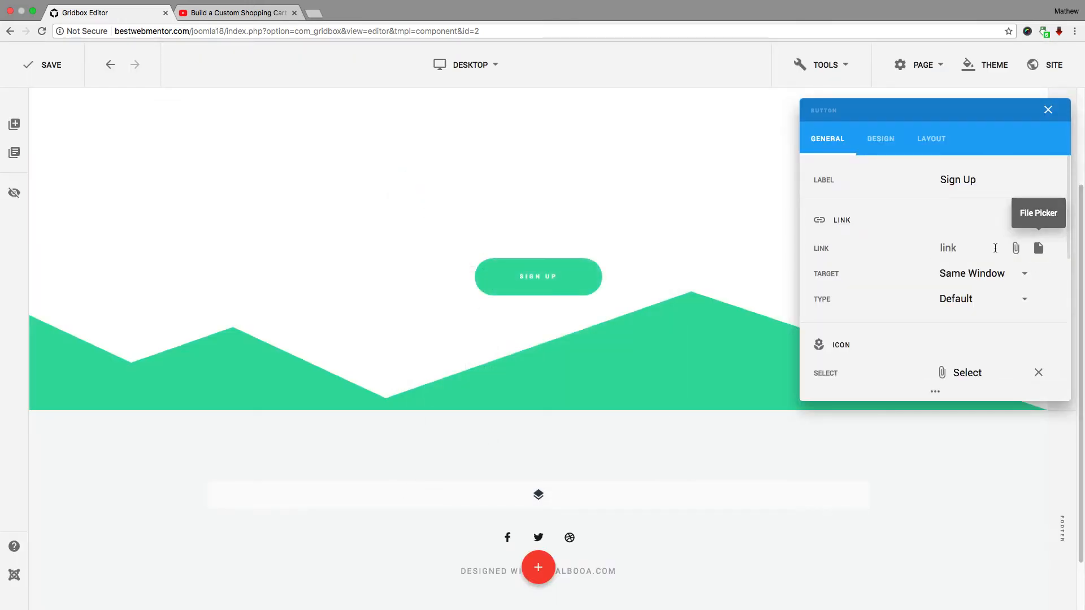
- Try linking the button to the image file bonu1_affiliate_master.png and clear the link again
{"action": "left_click", "coordinate": [1042, 250]}
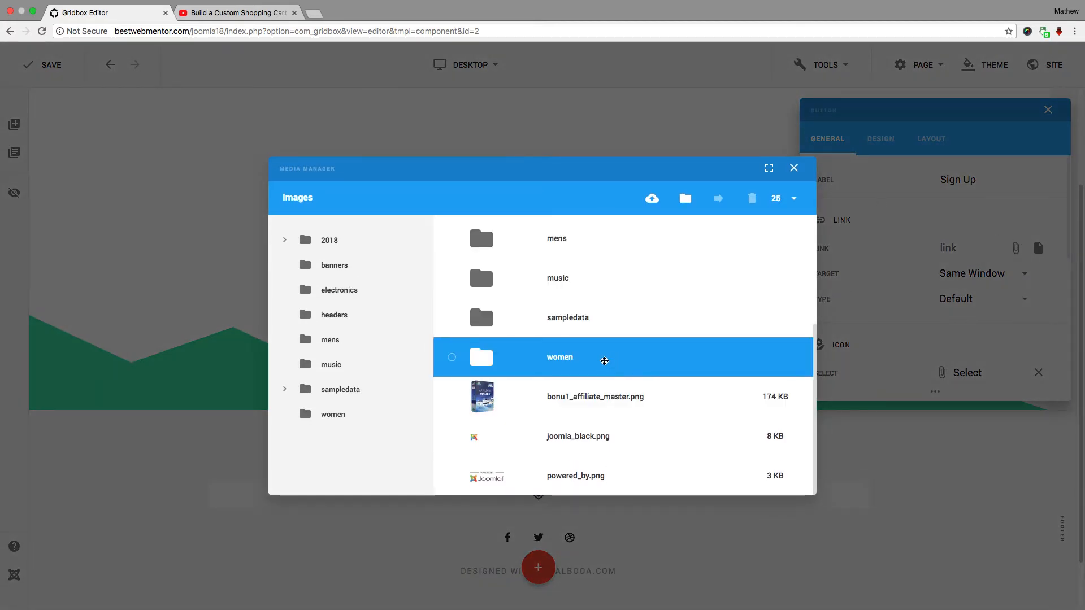
{"action": "left_click", "coordinate": [455, 399]}
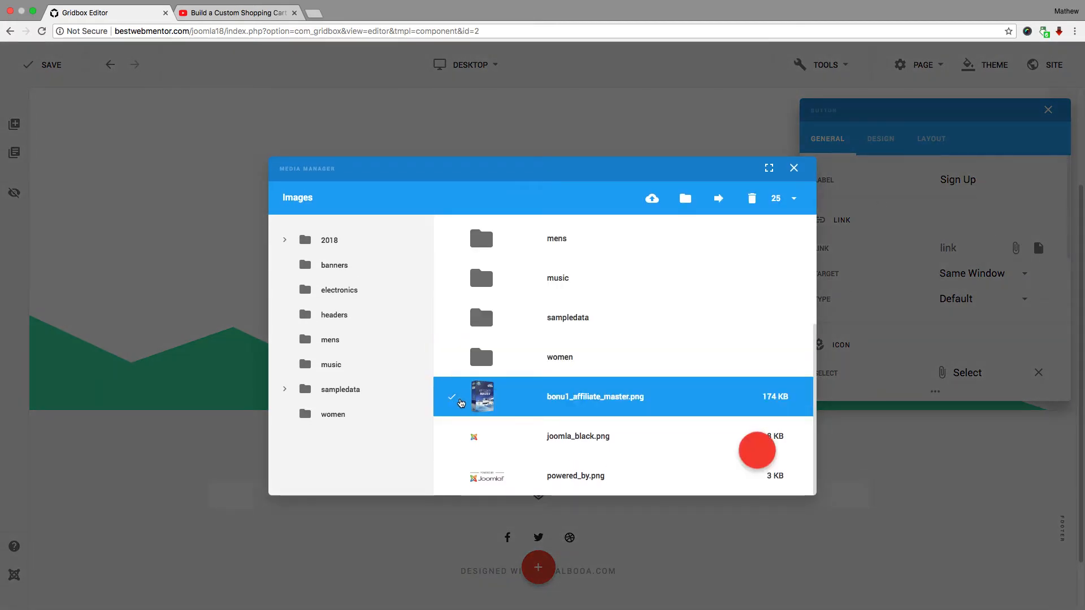
{"action": "left_click", "coordinate": [758, 452]}
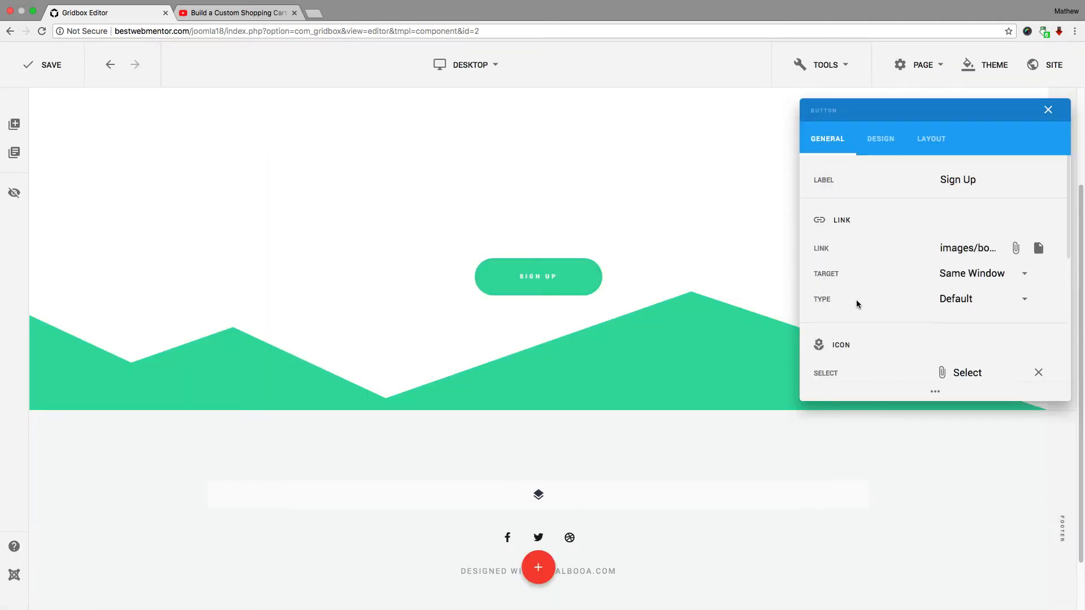
{"action": "triple_click", "coordinate": [955, 249]}
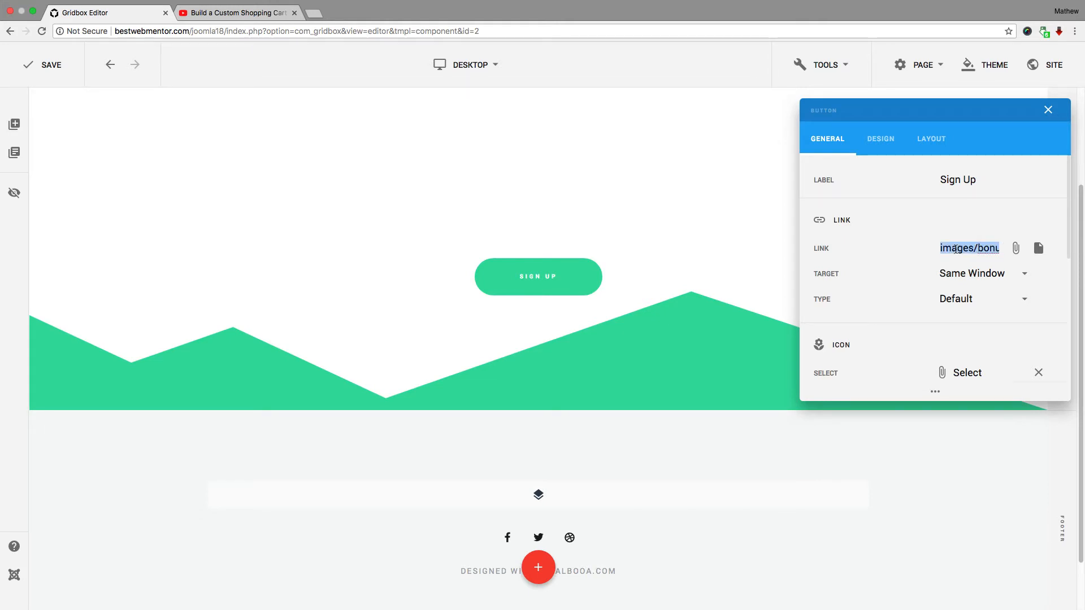
{"action": "key", "text": "BackSpace"}
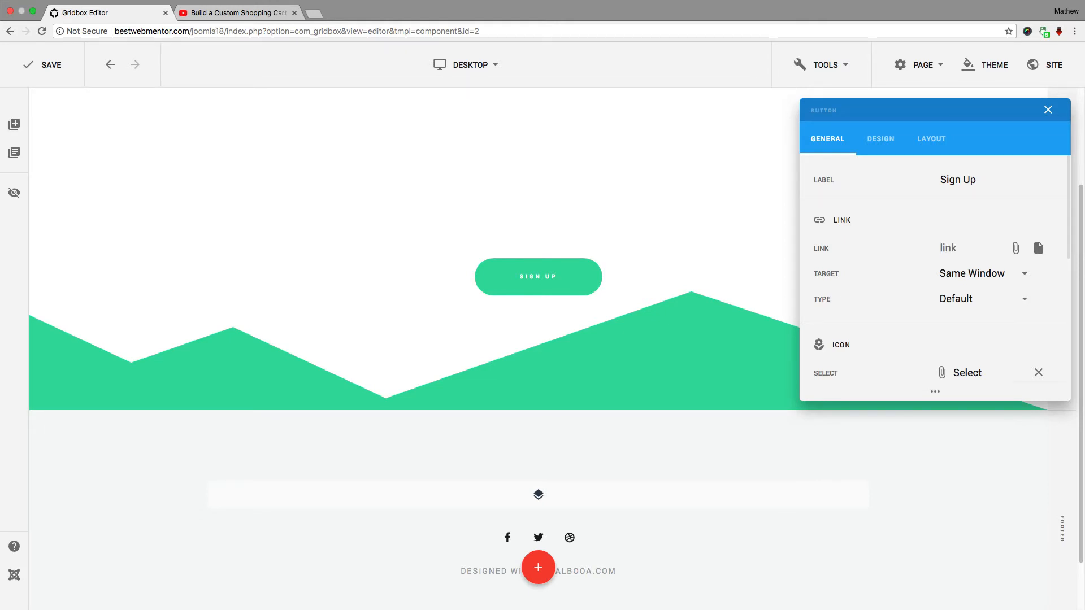
- Set the button's link to website.com and check the target options, keeping Same Window
{"action": "type", "text": "website.com"}
{"action": "left_click", "coordinate": [963, 276]}
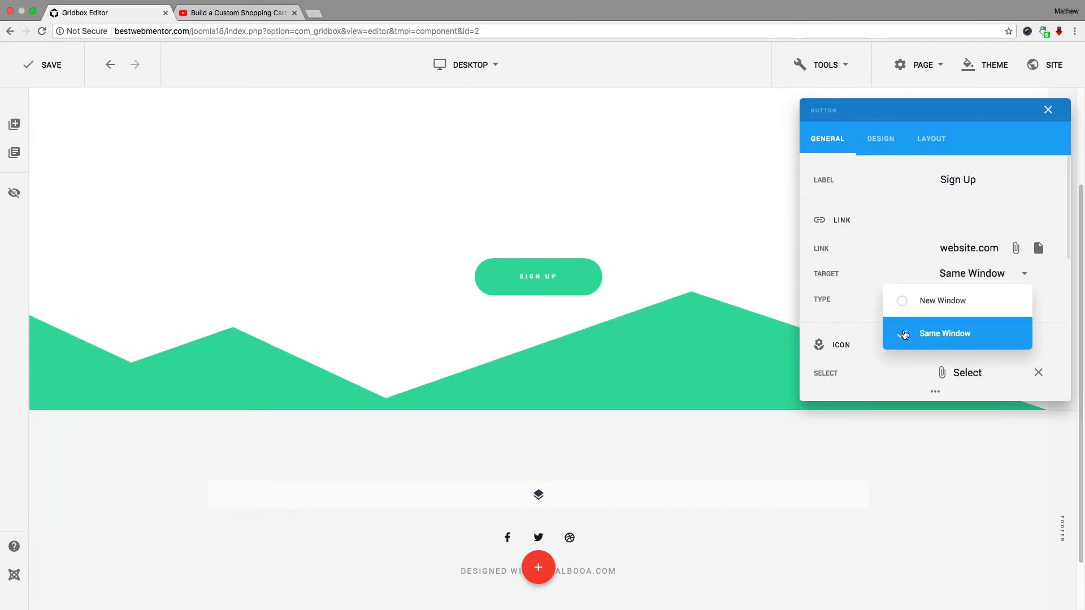
{"action": "left_click", "coordinate": [895, 247]}
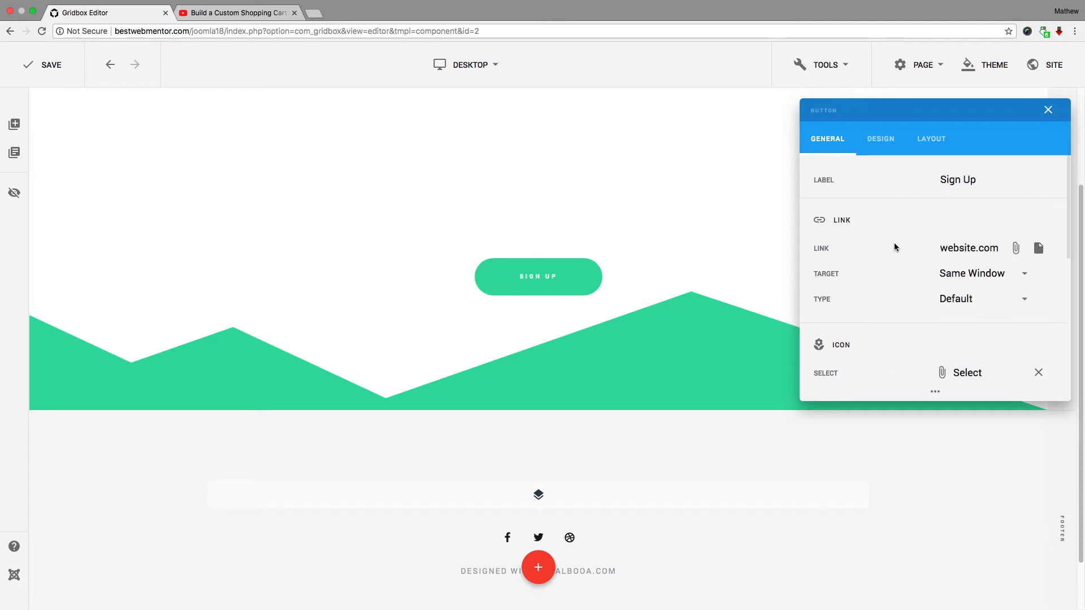
- Try the Download link type for the button and restore it to Default
{"action": "scroll", "coordinate": [903, 308], "scroll_direction": "down", "scroll_amount": 3}
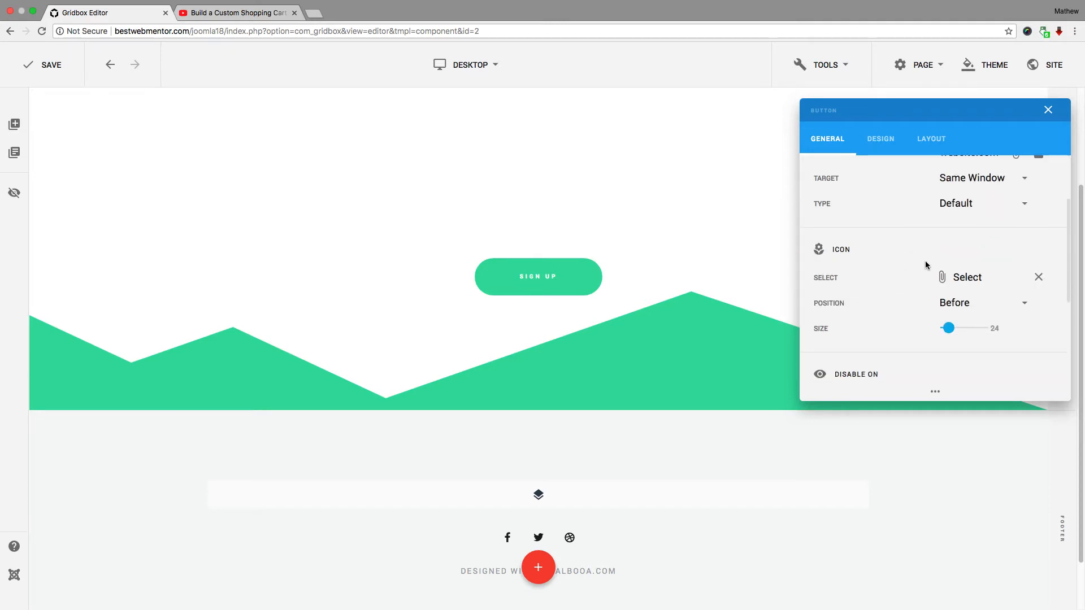
{"action": "left_click", "coordinate": [963, 208]}
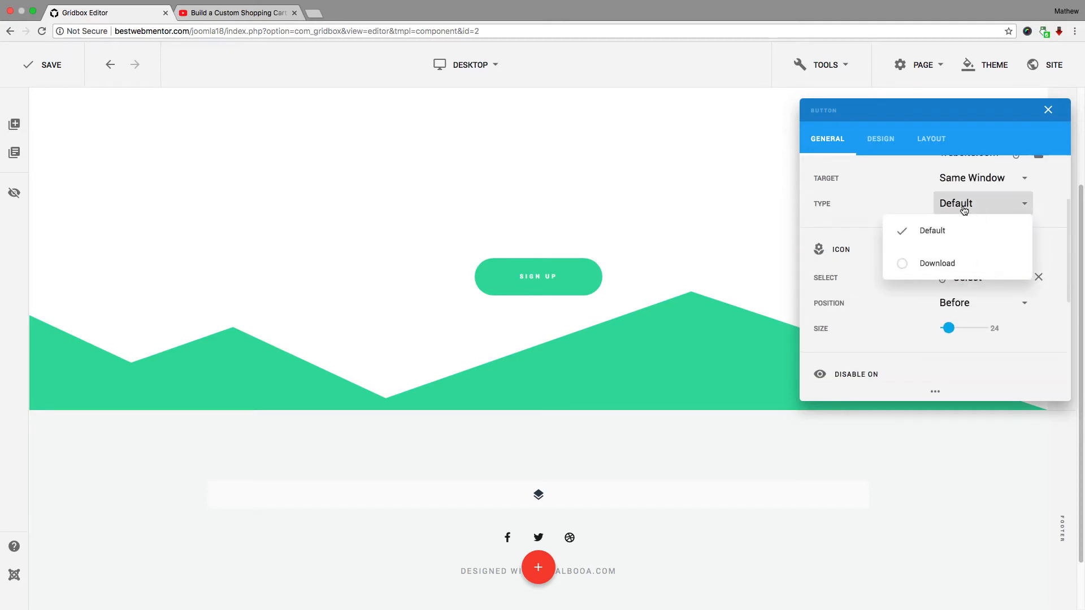
{"action": "left_click", "coordinate": [902, 265]}
{"action": "scroll", "coordinate": [953, 215], "scroll_direction": "up", "scroll_amount": 1}
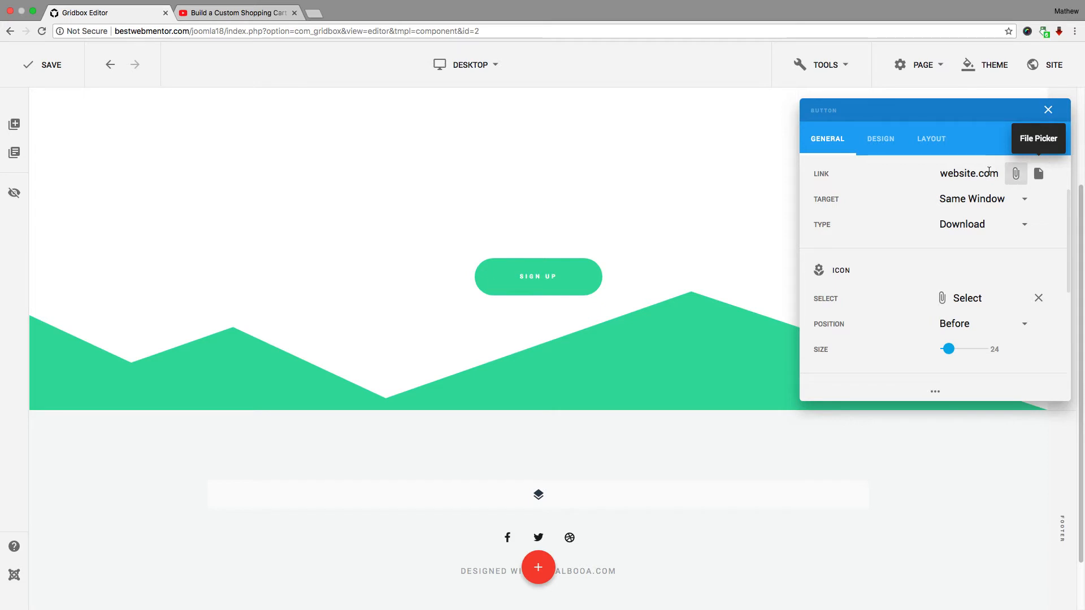
{"action": "left_click", "coordinate": [958, 231]}
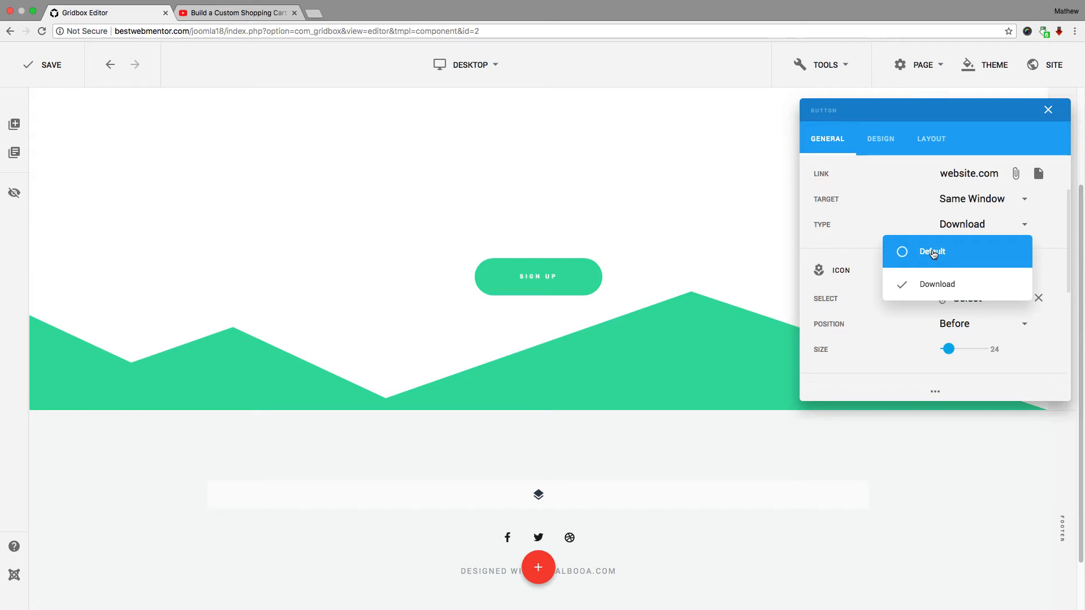
{"action": "left_click", "coordinate": [900, 253]}
- Give the Sign Up button the add-2 icon from the Outline icon library
{"action": "scroll", "coordinate": [907, 252], "scroll_direction": "down", "scroll_amount": 1}
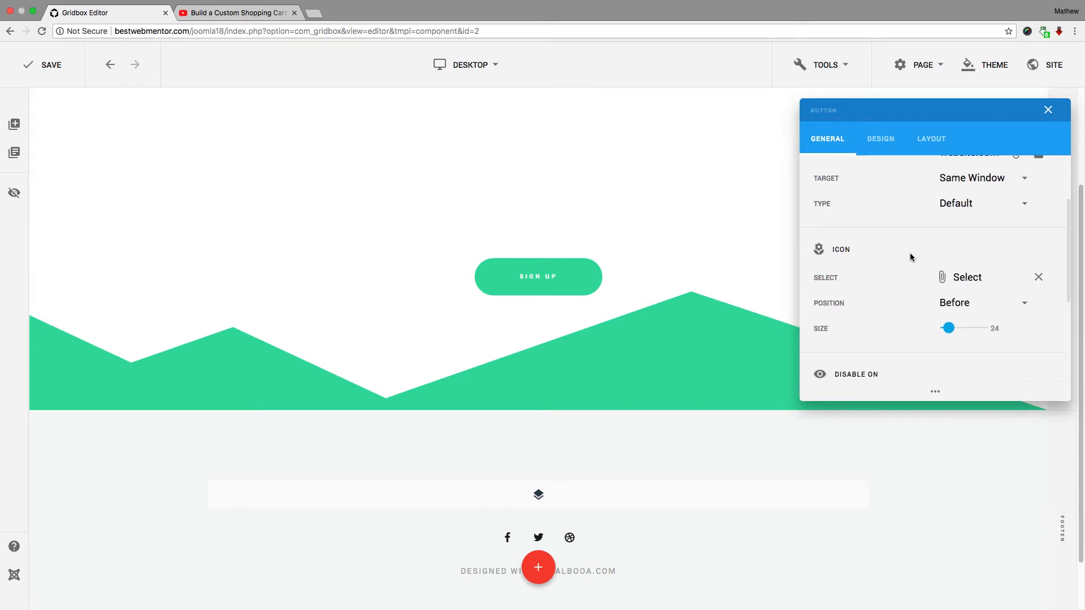
{"action": "left_click", "coordinate": [970, 276]}
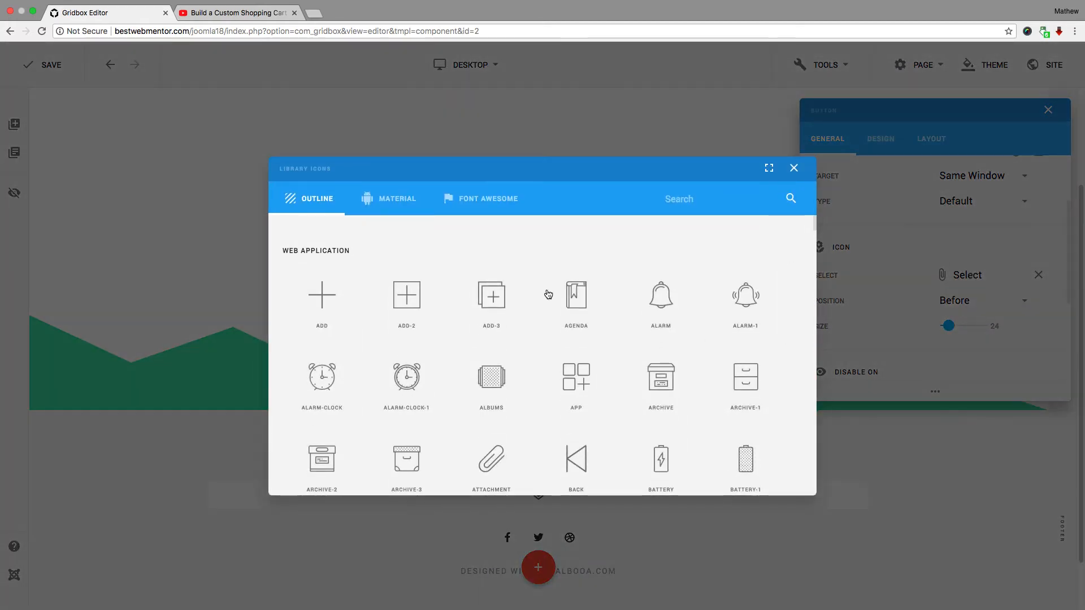
{"action": "left_click", "coordinate": [407, 299]}
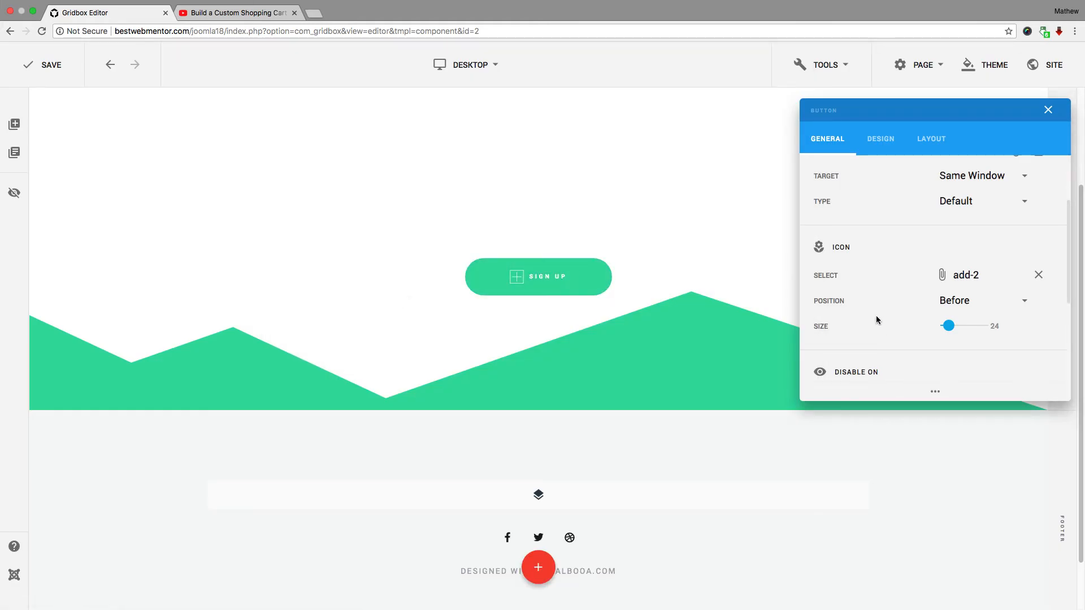
- Position the button's icon After the label and reduce its size to 19
{"action": "left_click", "coordinate": [971, 304]}
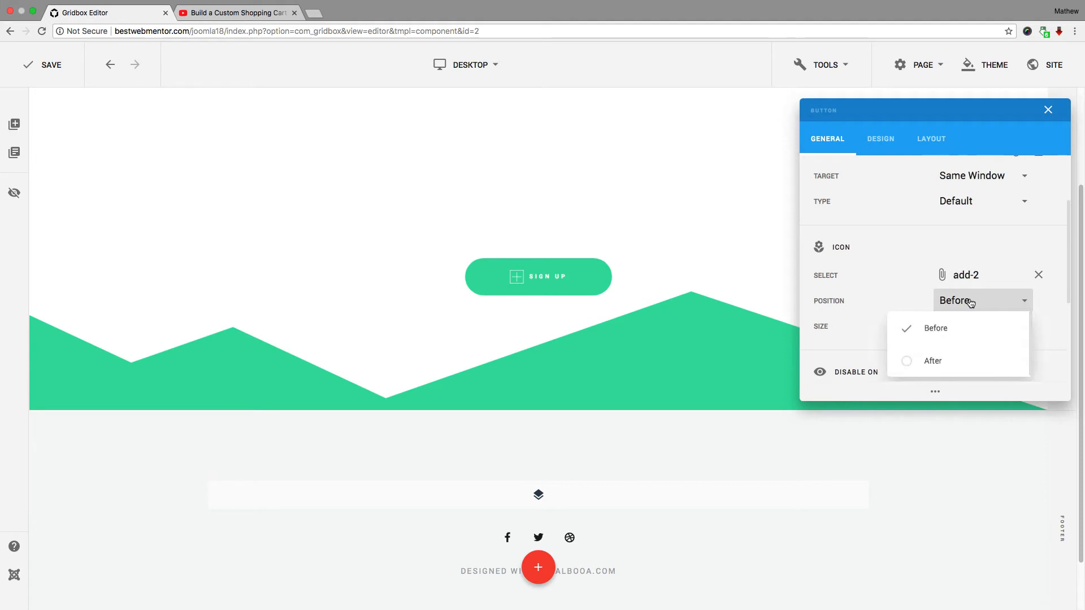
{"action": "left_click", "coordinate": [904, 362]}
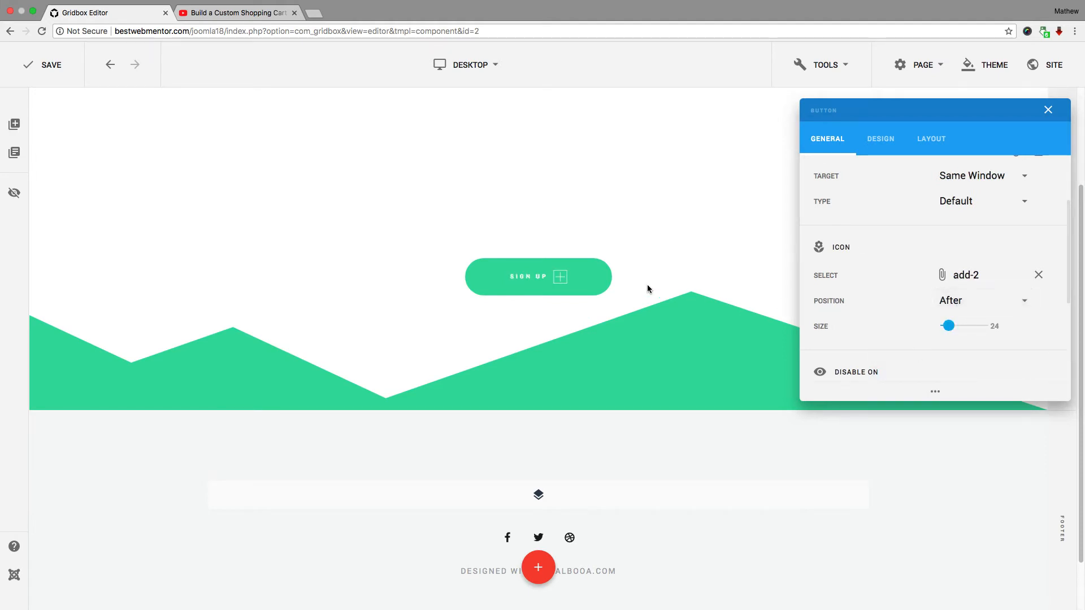
{"action": "mouse_move", "coordinate": [950, 329]}
{"action": "left_mouse_down"}
{"action": "mouse_move", "coordinate": [968, 328]}
{"action": "mouse_move", "coordinate": [948, 330]}
{"action": "left_mouse_up"}
- Replace the Sign Up button's icon with address-book-o from the Font Awesome icon library
{"action": "scroll", "coordinate": [911, 305], "scroll_direction": "down", "scroll_amount": 1}
{"action": "left_click", "coordinate": [984, 257]}
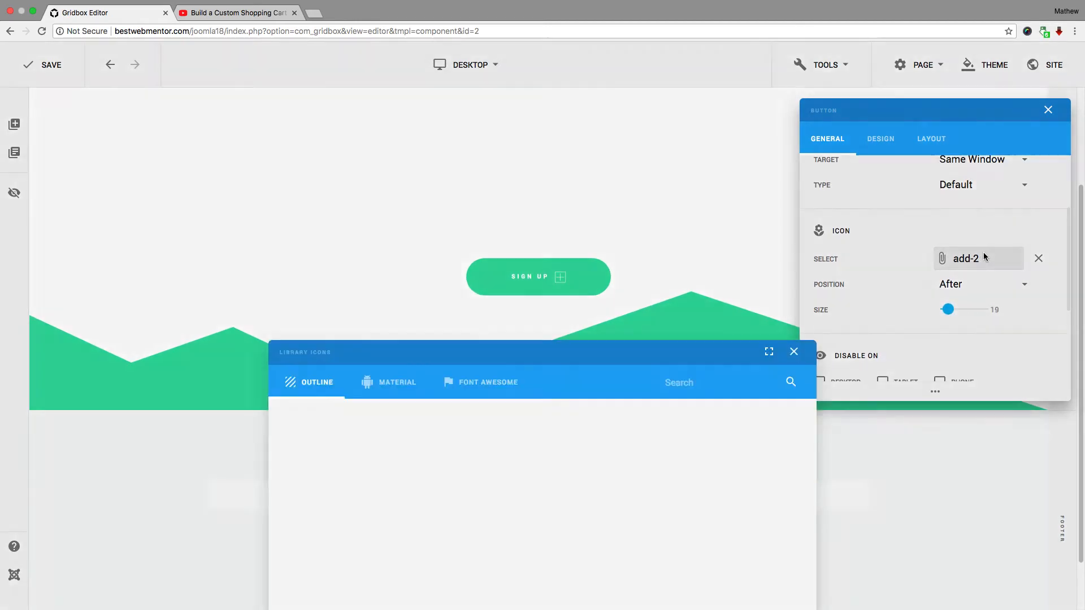
{"action": "scroll", "coordinate": [628, 310], "scroll_direction": "down", "scroll_amount": 8}
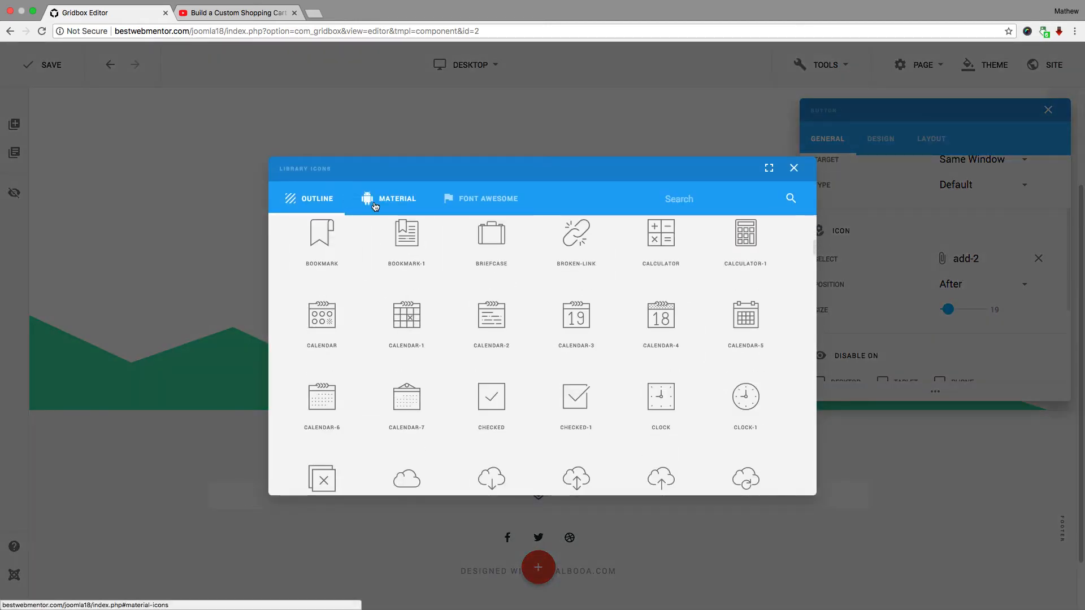
{"action": "left_click", "coordinate": [398, 199]}
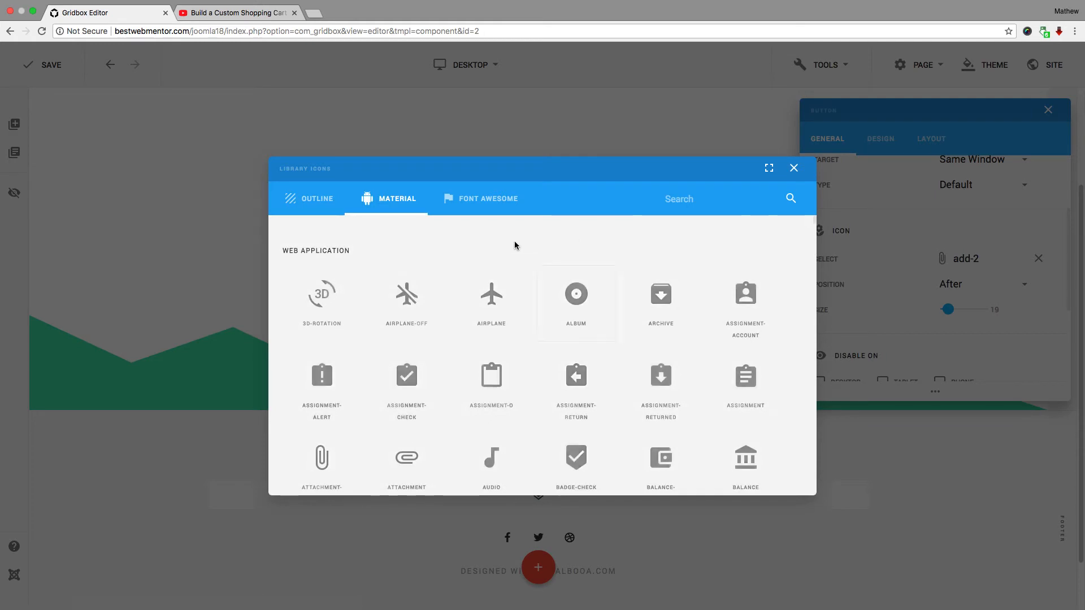
{"action": "left_click", "coordinate": [480, 198]}
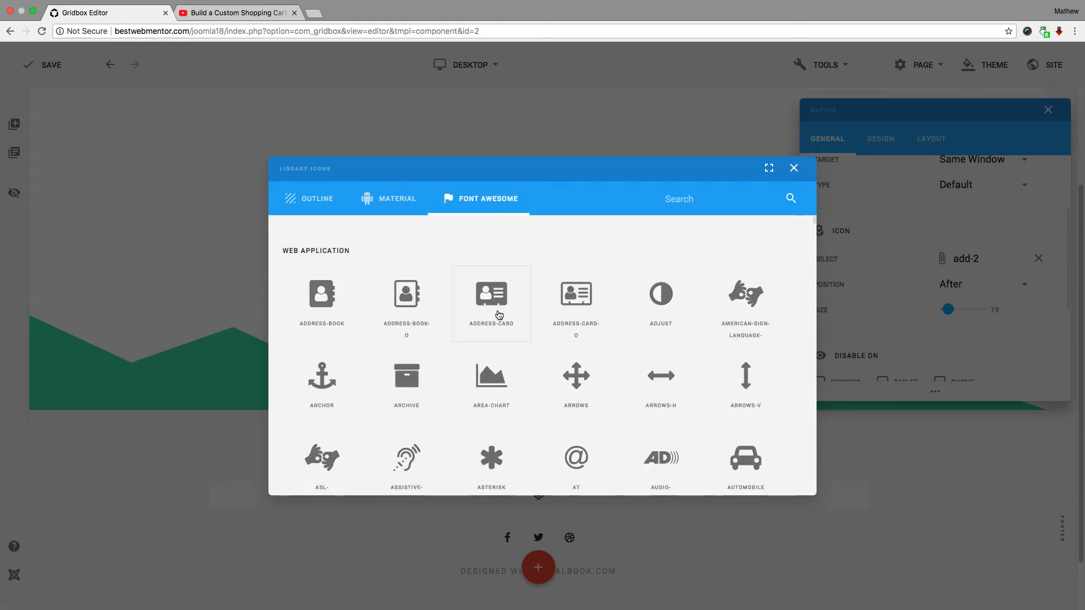
{"action": "left_click", "coordinate": [424, 332]}
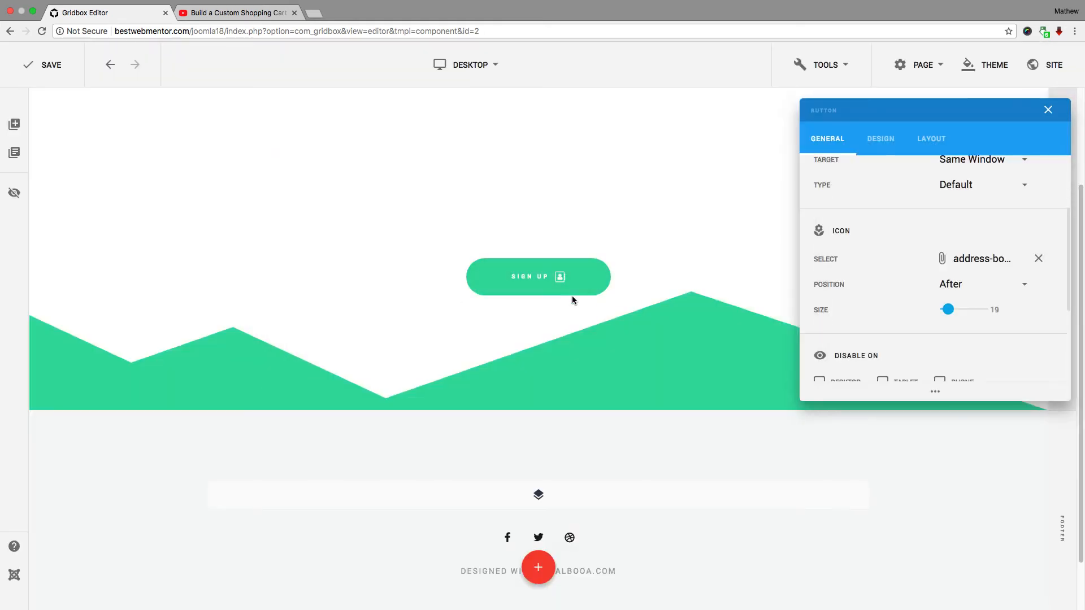
- Check the View access level options in the button's advanced settings, keeping Public
{"action": "scroll", "coordinate": [932, 308], "scroll_direction": "down", "scroll_amount": 5}
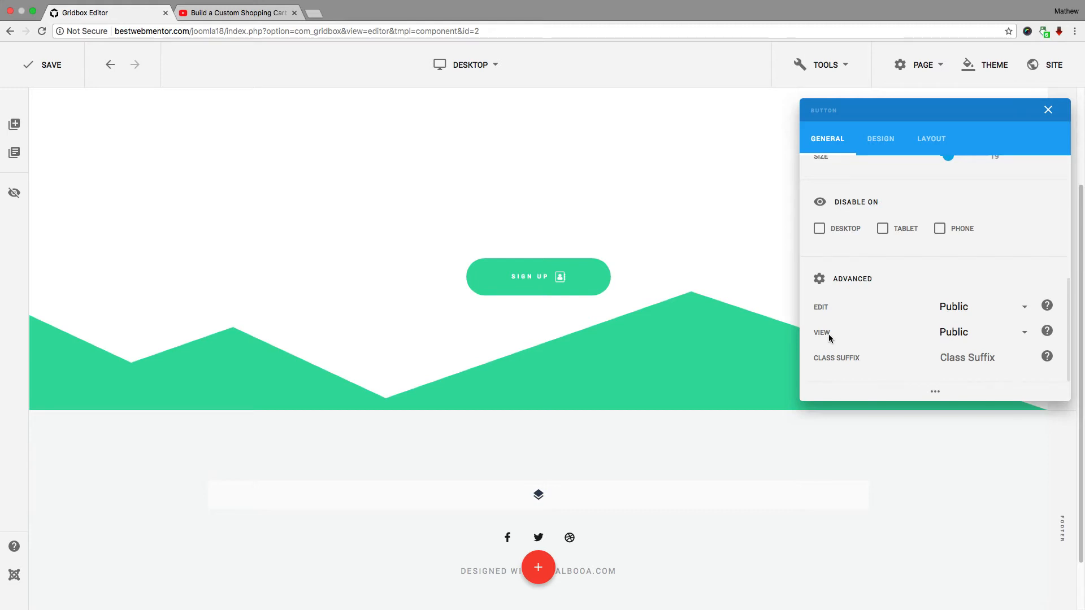
{"action": "left_click", "coordinate": [959, 334]}
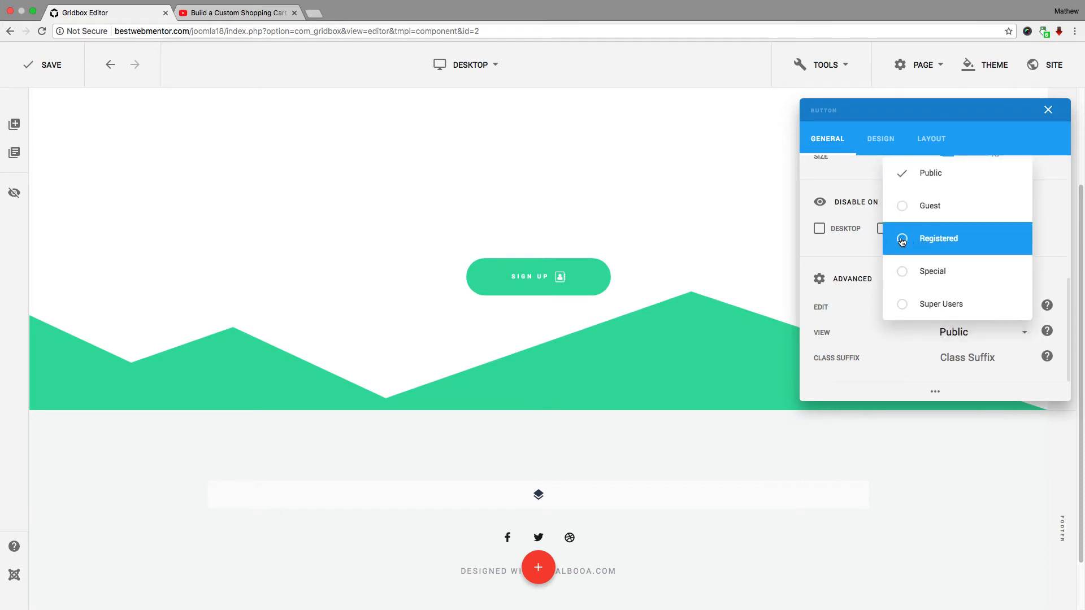
{"action": "left_click", "coordinate": [836, 254]}
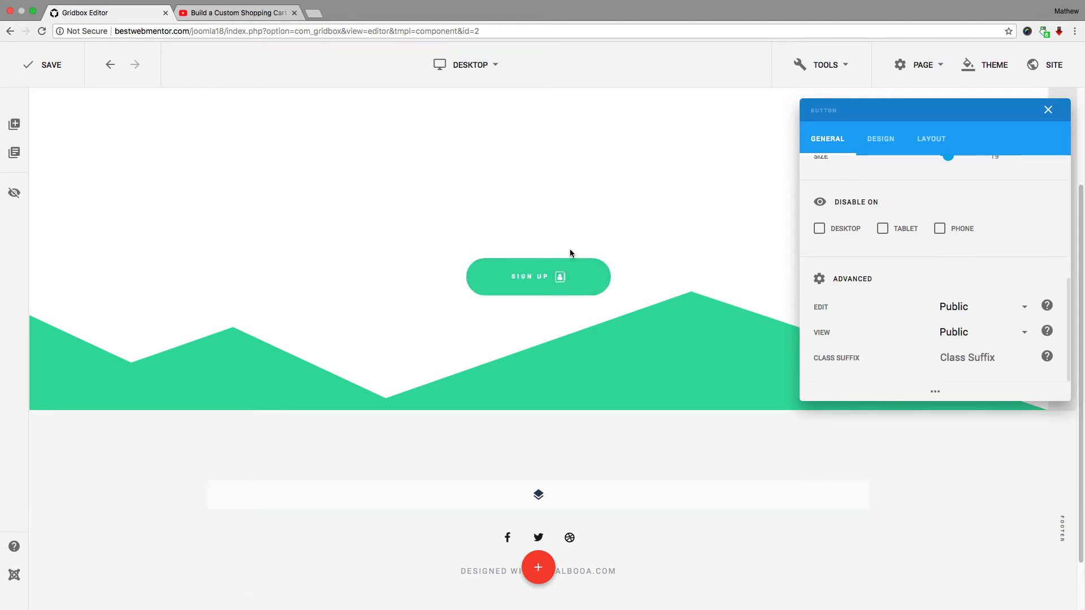
{"action": "scroll", "coordinate": [927, 321], "scroll_direction": "up", "scroll_amount": 10}
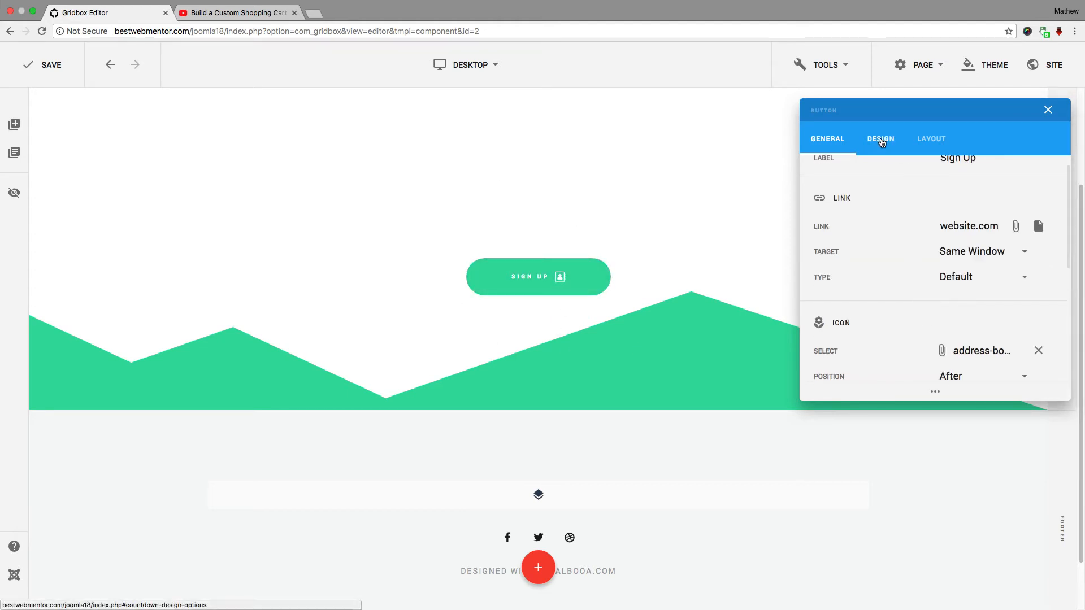
- Set the button text's font family to Montserrat and its font weight to 700
{"action": "left_click", "coordinate": [880, 139]}
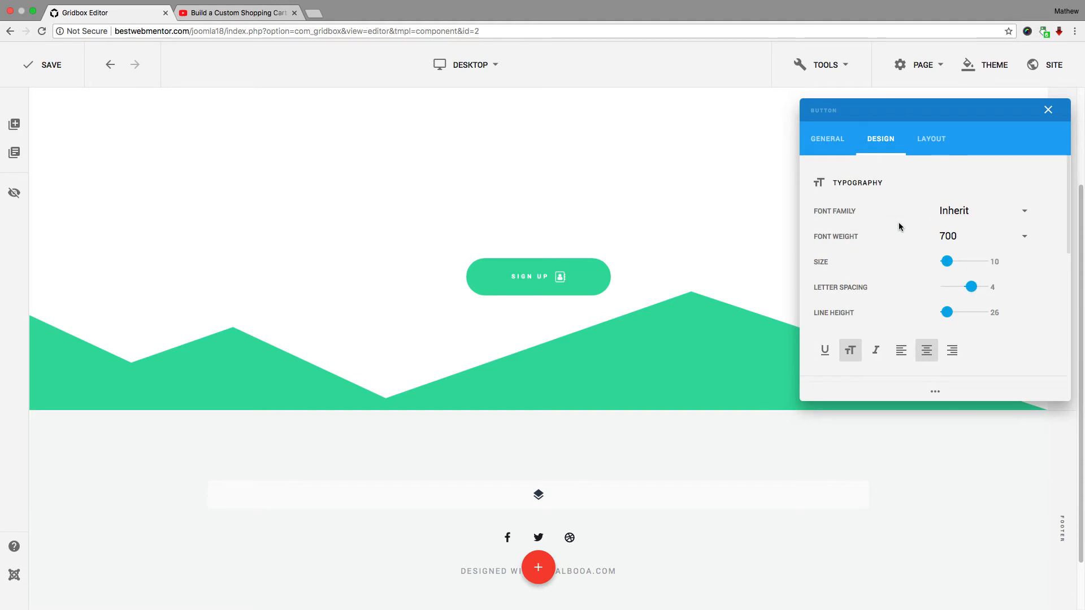
{"action": "left_click", "coordinate": [967, 212]}
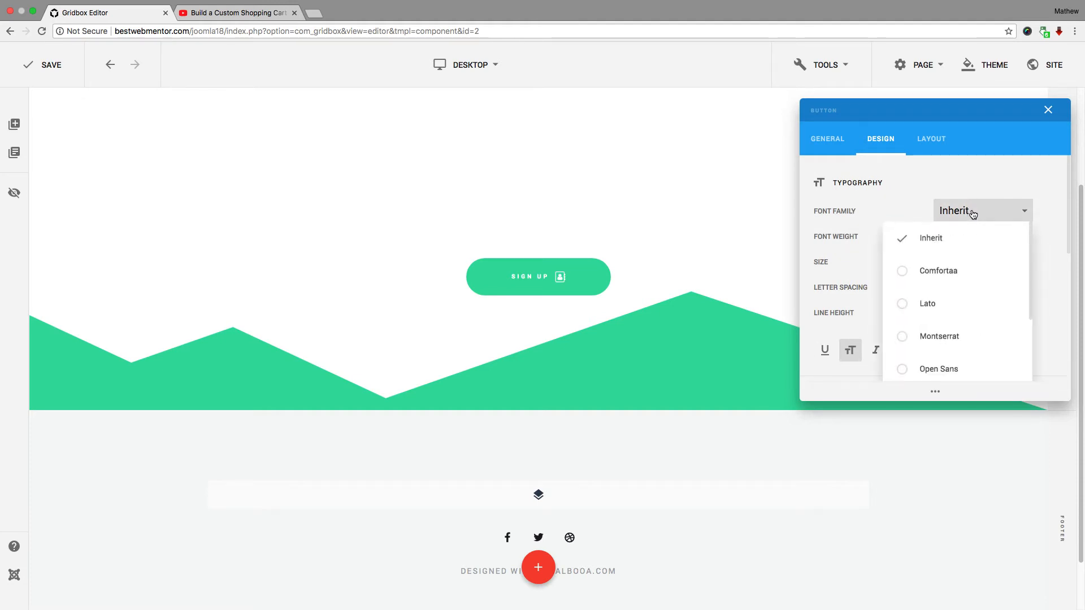
{"action": "left_click", "coordinate": [903, 272]}
{"action": "left_click", "coordinate": [970, 220]}
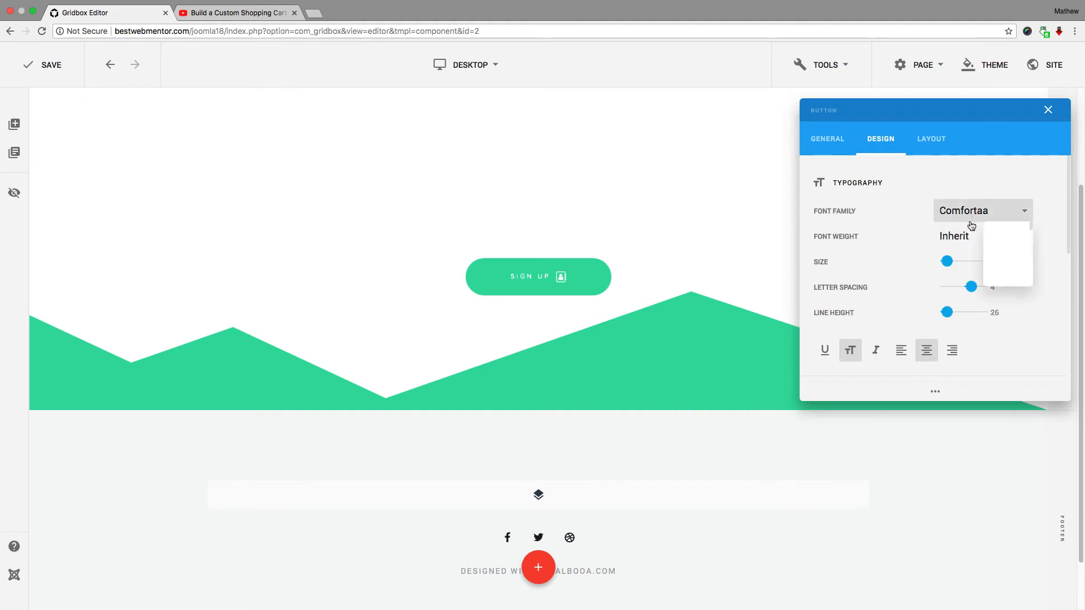
{"action": "left_click", "coordinate": [904, 336]}
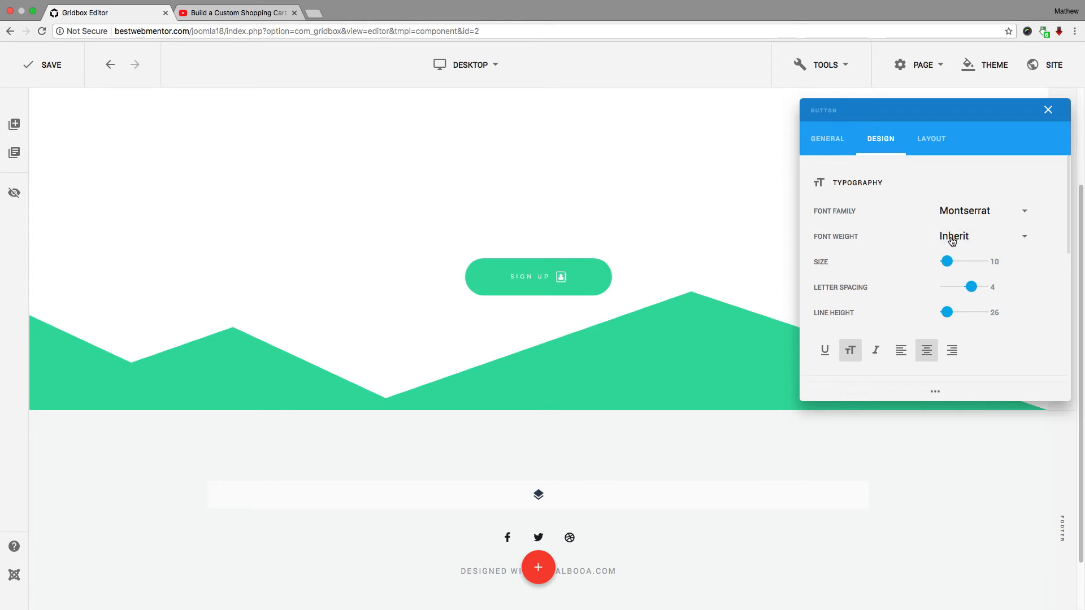
{"action": "left_click", "coordinate": [952, 240]}
{"action": "scroll", "coordinate": [938, 328], "scroll_direction": "down", "scroll_amount": 3}
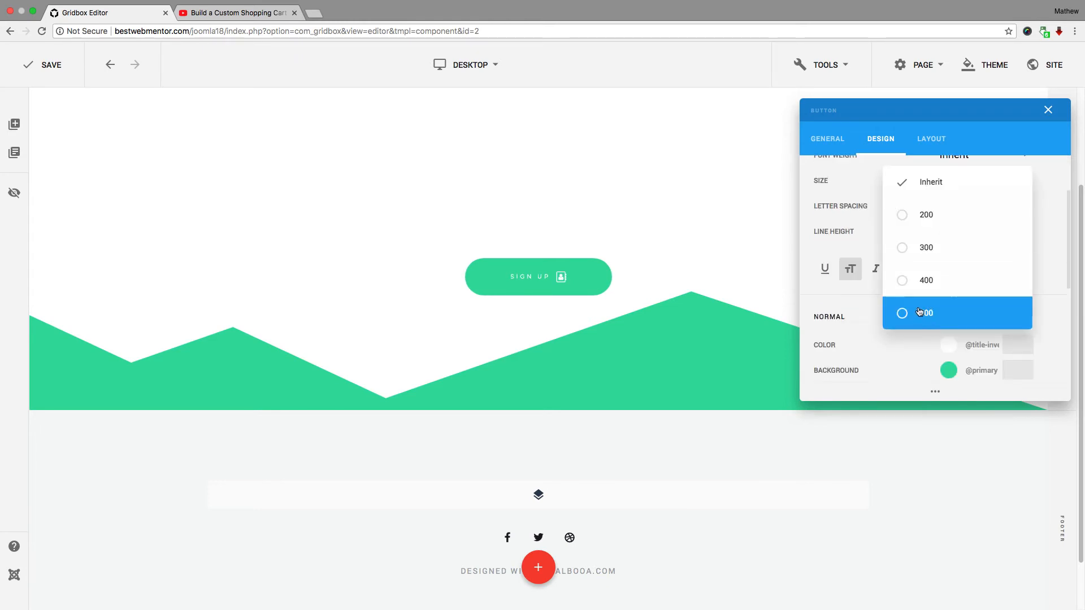
{"action": "left_click", "coordinate": [903, 312]}
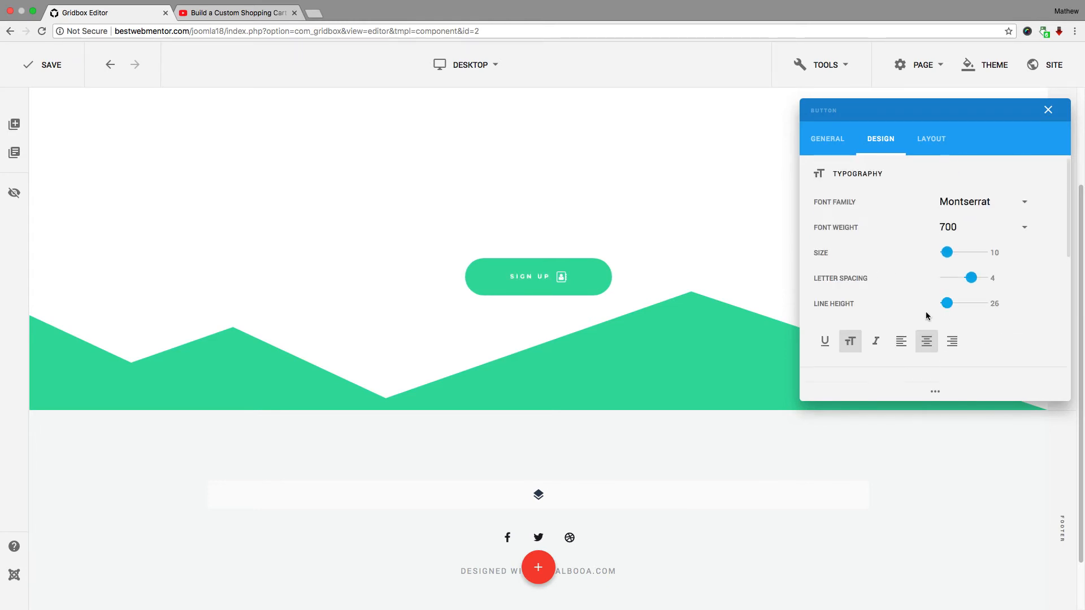
- Set the button text's size to 41, letter spacing to 8 and line height to 6
{"action": "mouse_move", "coordinate": [946, 253]}
{"action": "left_mouse_down"}
{"action": "mouse_move", "coordinate": [980, 281]}
{"action": "mouse_move", "coordinate": [946, 252]}
{"action": "left_mouse_up"}
{"action": "left_click_drag", "start_coordinate": [952, 305], "coordinate": [948, 304]}
{"action": "left_click_drag", "start_coordinate": [947, 253], "coordinate": [951, 253]}
- Turn off uppercase for the button text, trying underline and italic and removing both again
{"action": "left_click", "coordinate": [826, 343]}
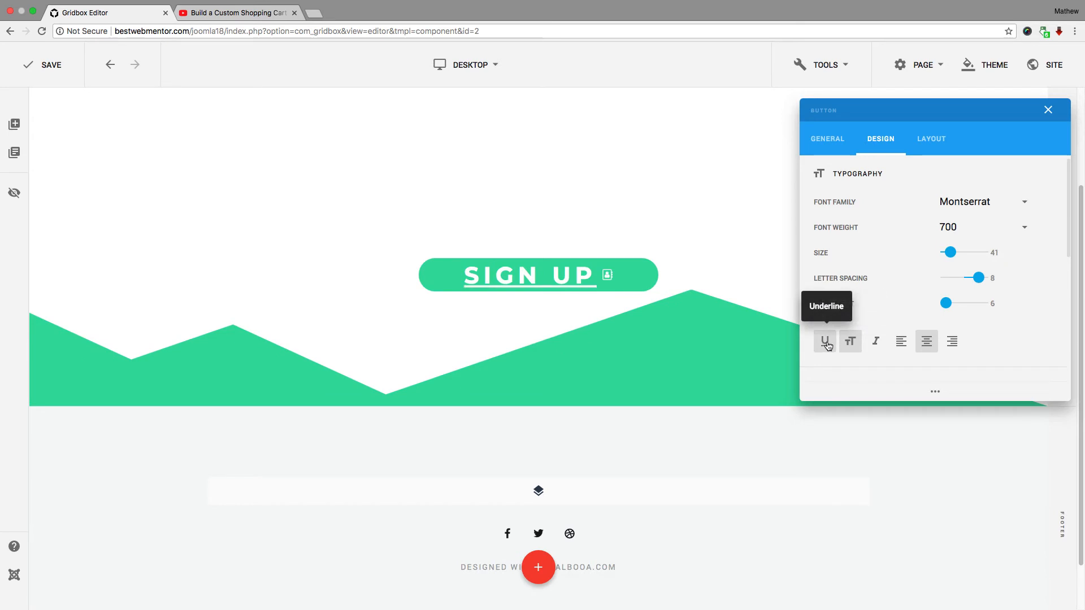
{"action": "left_click", "coordinate": [827, 344]}
{"action": "left_click", "coordinate": [851, 346]}
{"action": "left_click", "coordinate": [877, 344]}
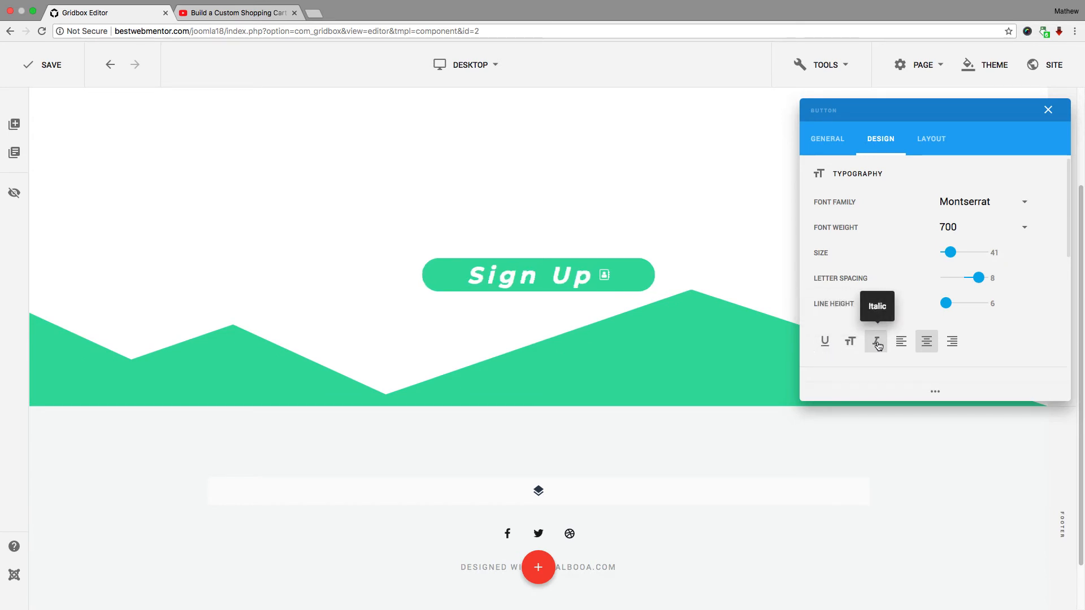
{"action": "left_click", "coordinate": [877, 344]}
- Try left and right alignment for the button and restore center alignment
{"action": "left_click", "coordinate": [901, 343]}
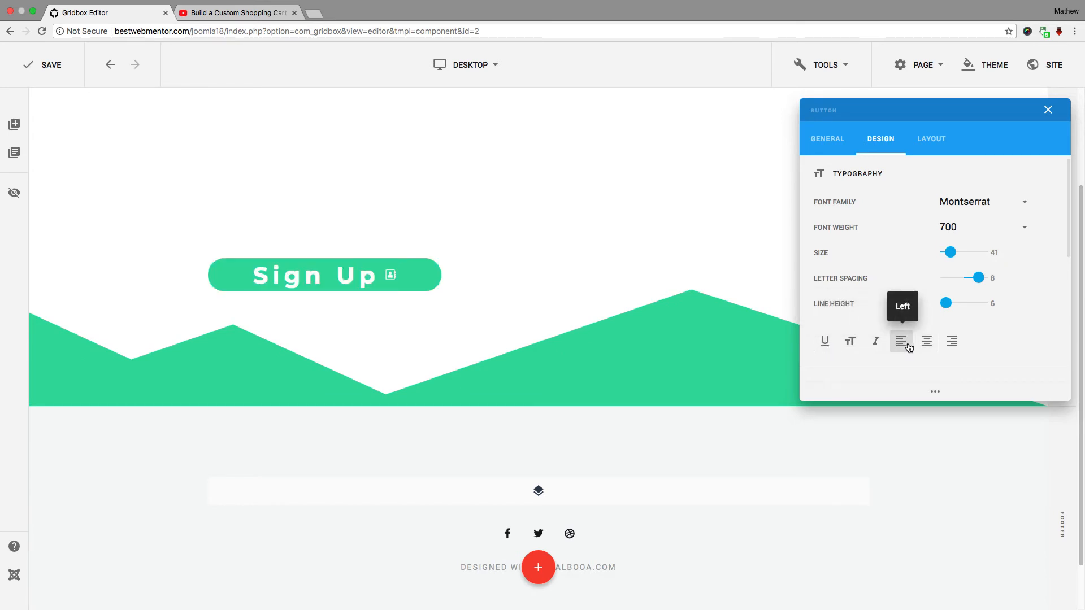
{"action": "left_click", "coordinate": [953, 343]}
{"action": "left_click", "coordinate": [927, 342]}
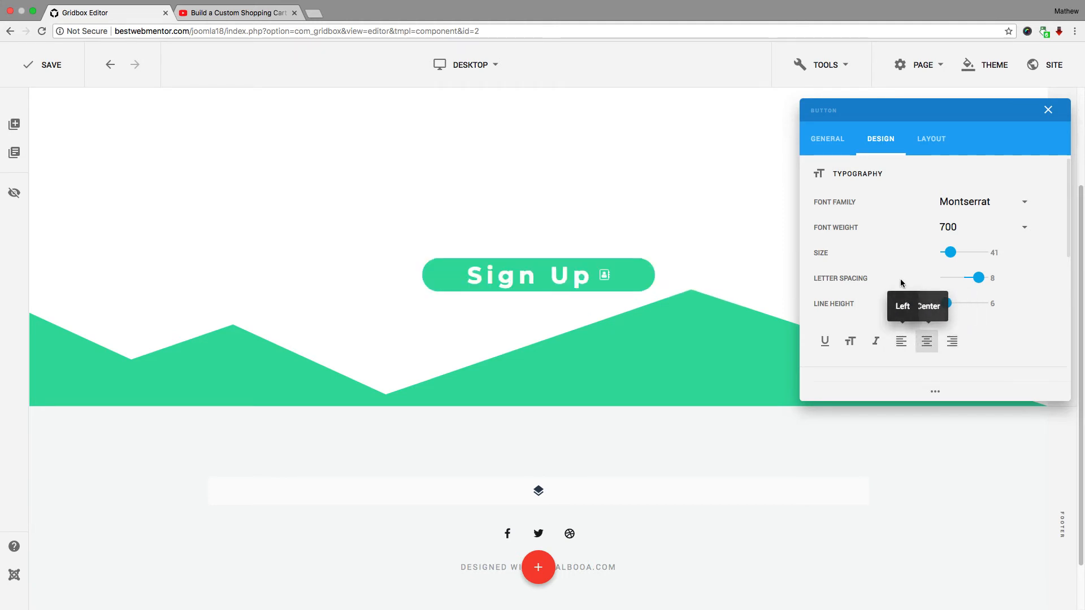
- Set the button's border radius to 110 px and its border color to #210808 at 0.6 opacity
{"action": "left_click", "coordinate": [932, 138]}
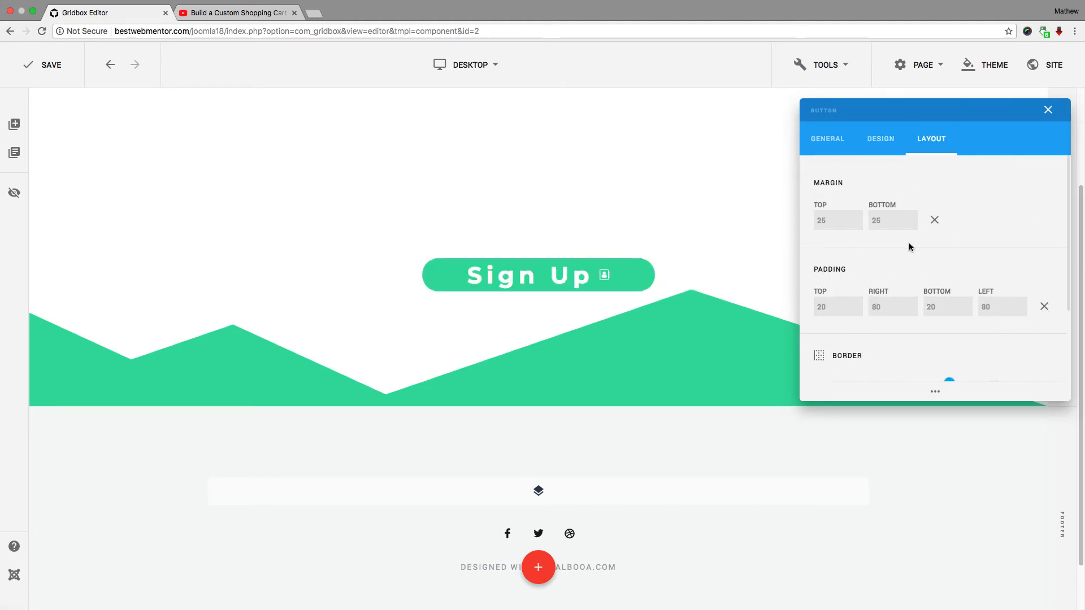
{"action": "scroll", "coordinate": [907, 263], "scroll_direction": "down", "scroll_amount": 3}
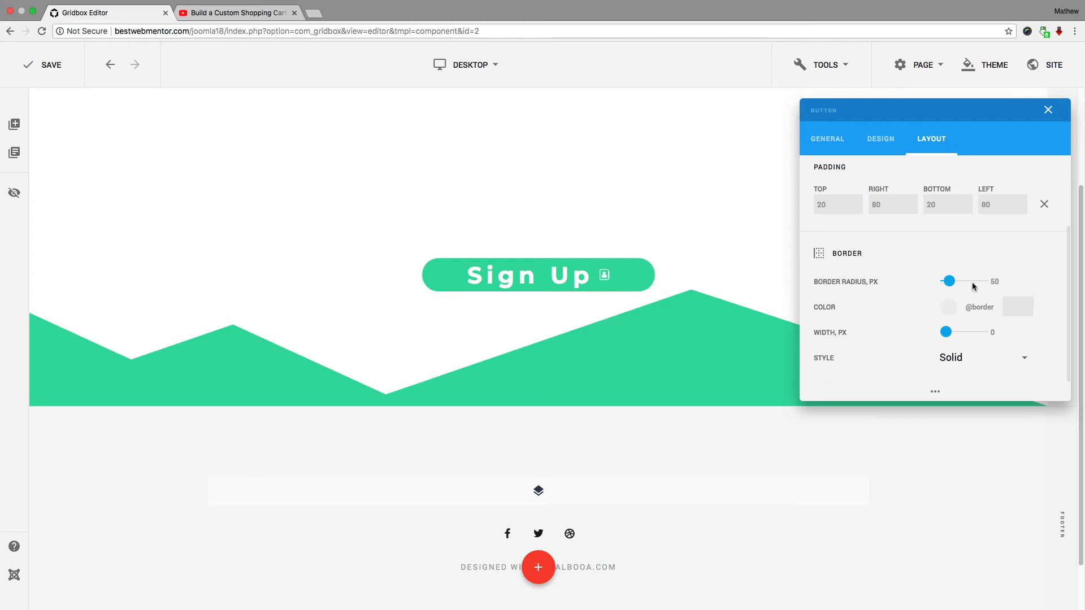
{"action": "left_click_drag", "start_coordinate": [949, 281], "coordinate": [954, 281]}
{"action": "left_click", "coordinate": [955, 308]}
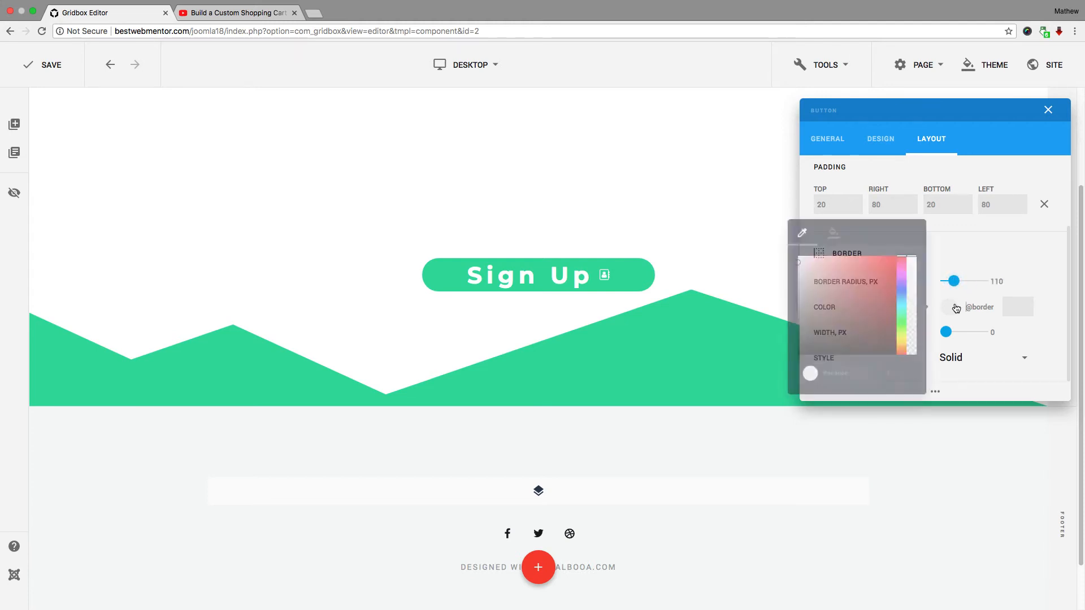
{"action": "left_click_drag", "start_coordinate": [875, 300], "coordinate": [889, 321]}
{"action": "left_click_drag", "start_coordinate": [917, 261], "coordinate": [917, 294]}
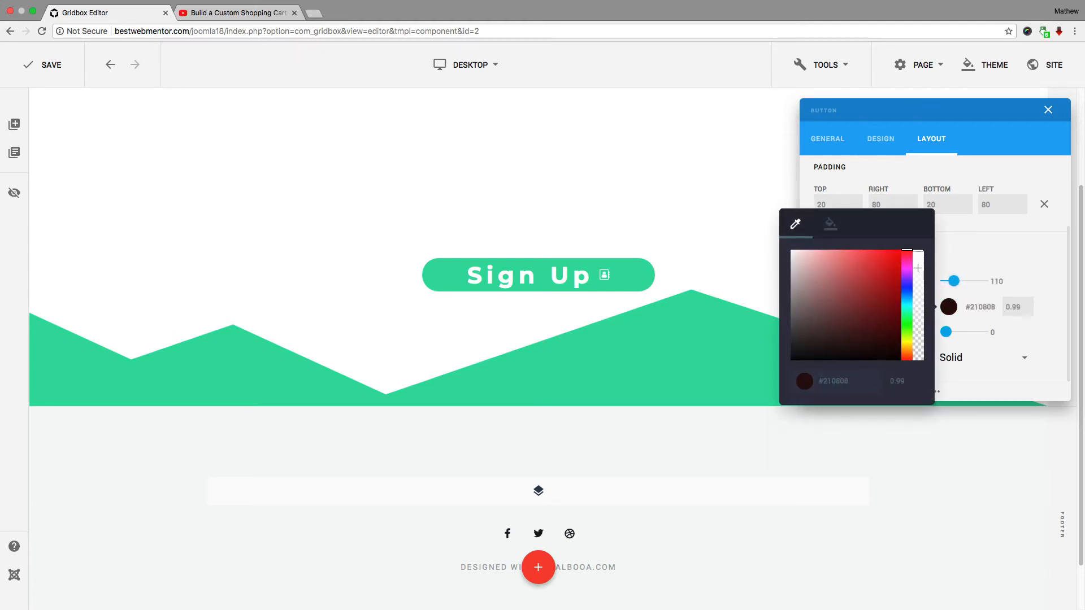
{"action": "left_click", "coordinate": [963, 233]}
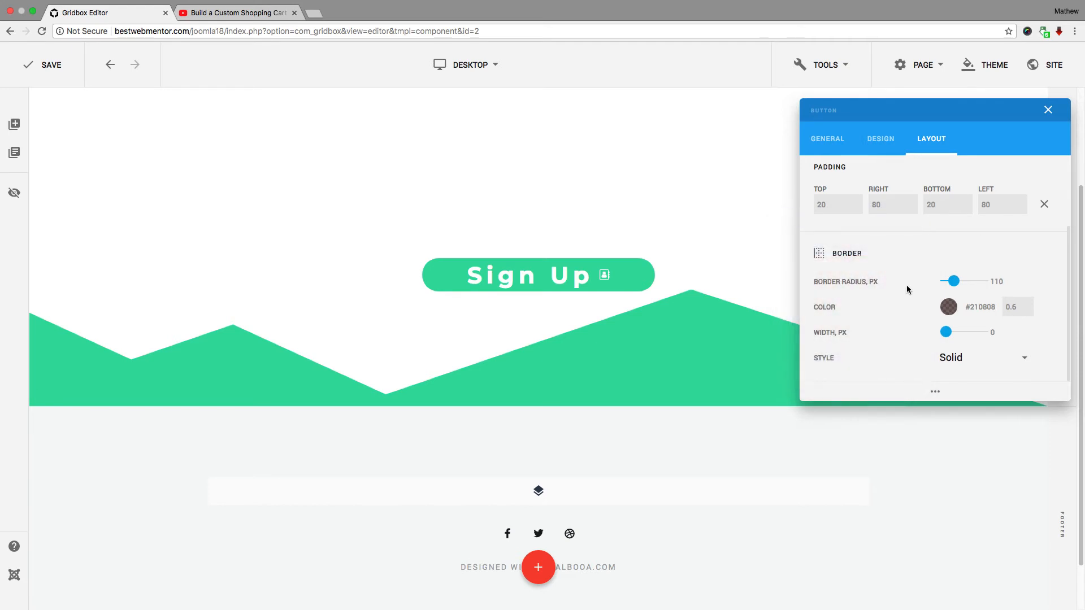
- Set the button's border style to Dashed
{"action": "double_click", "coordinate": [966, 360]}
{"action": "left_click", "coordinate": [952, 358]}
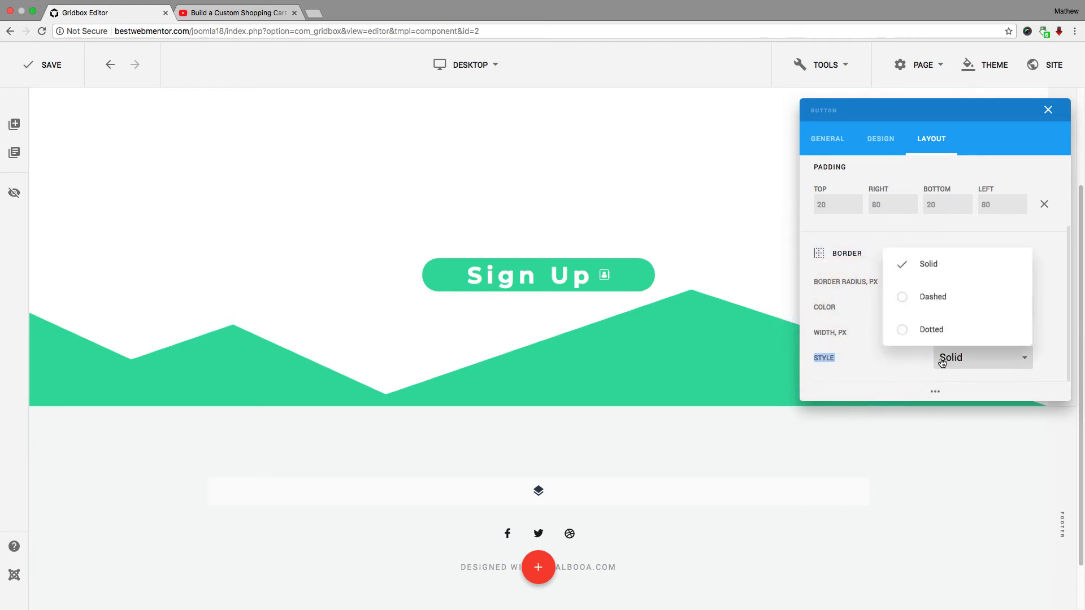
{"action": "left_click", "coordinate": [905, 302]}
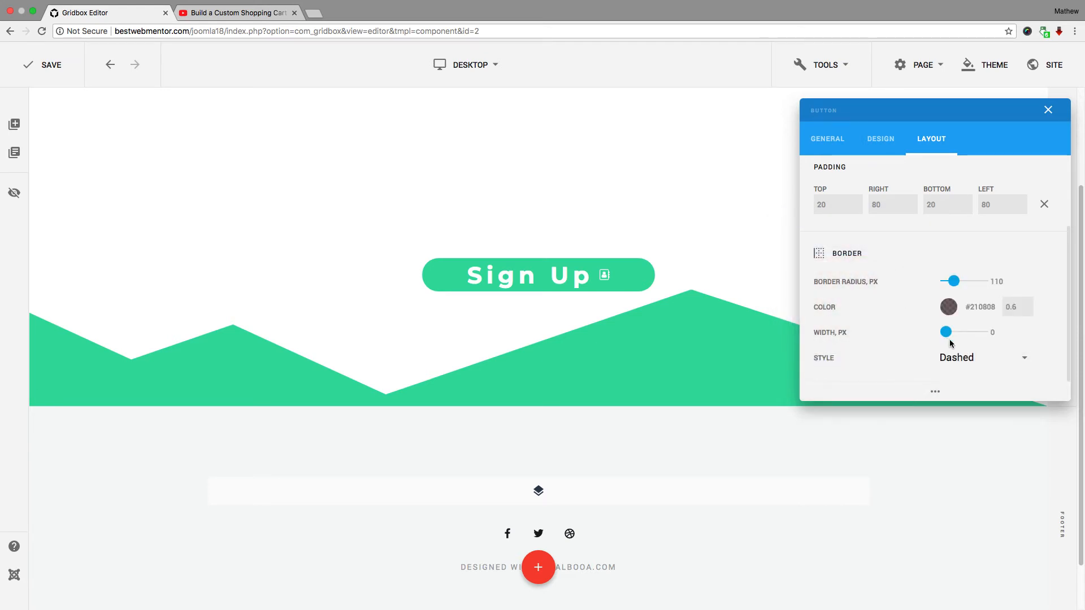
- Set the button's border radius to 231 px and its border color to the brand accent color
{"action": "left_click_drag", "start_coordinate": [954, 281], "coordinate": [964, 281]}
{"action": "left_click", "coordinate": [949, 307]}
{"action": "left_click", "coordinate": [886, 263]}
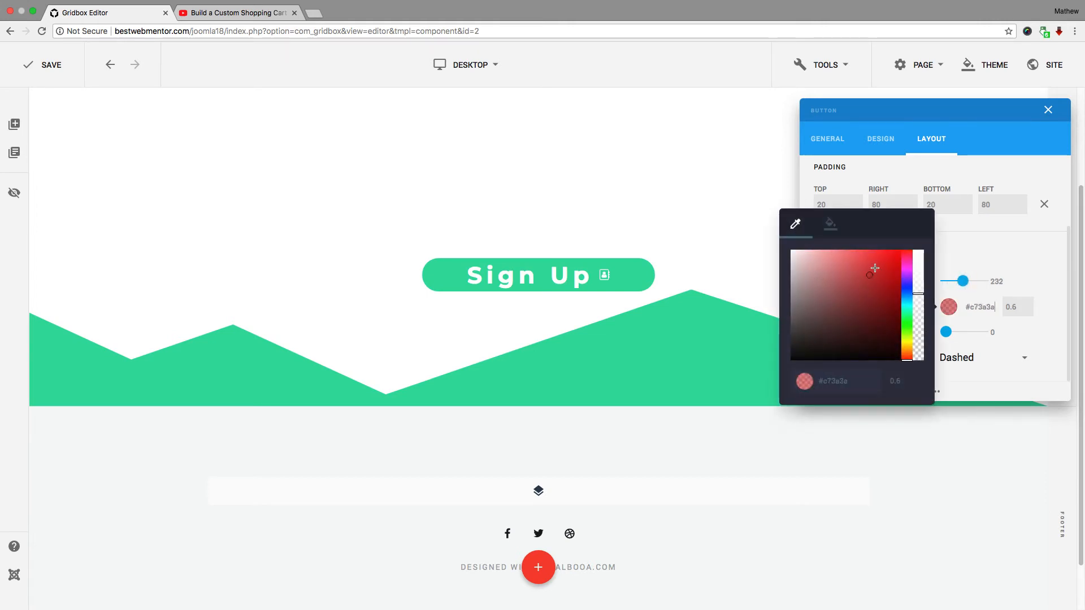
{"action": "left_click", "coordinate": [830, 225]}
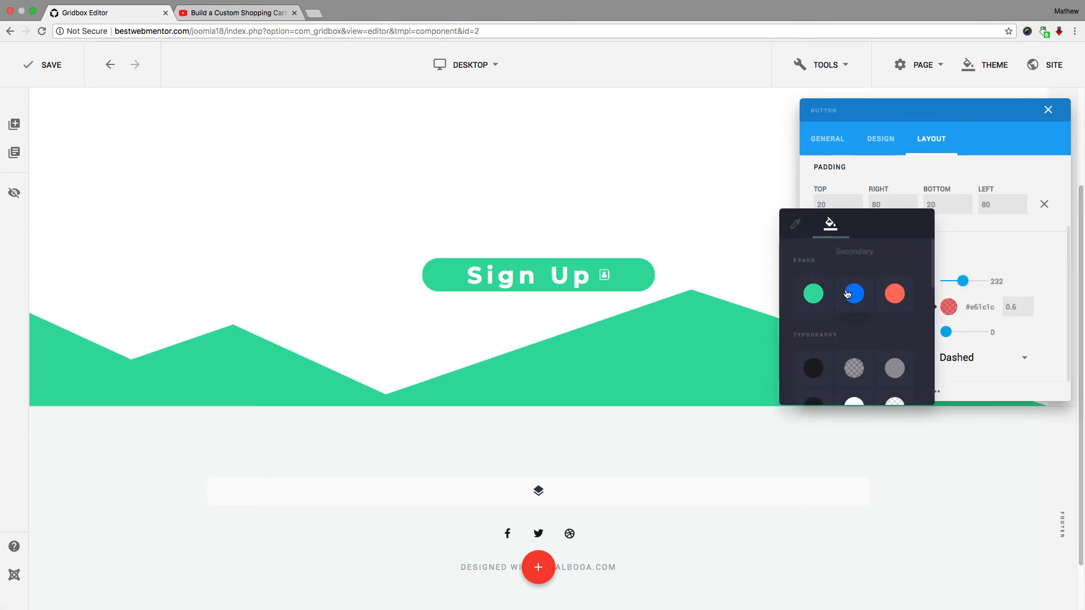
{"action": "left_click", "coordinate": [895, 294]}
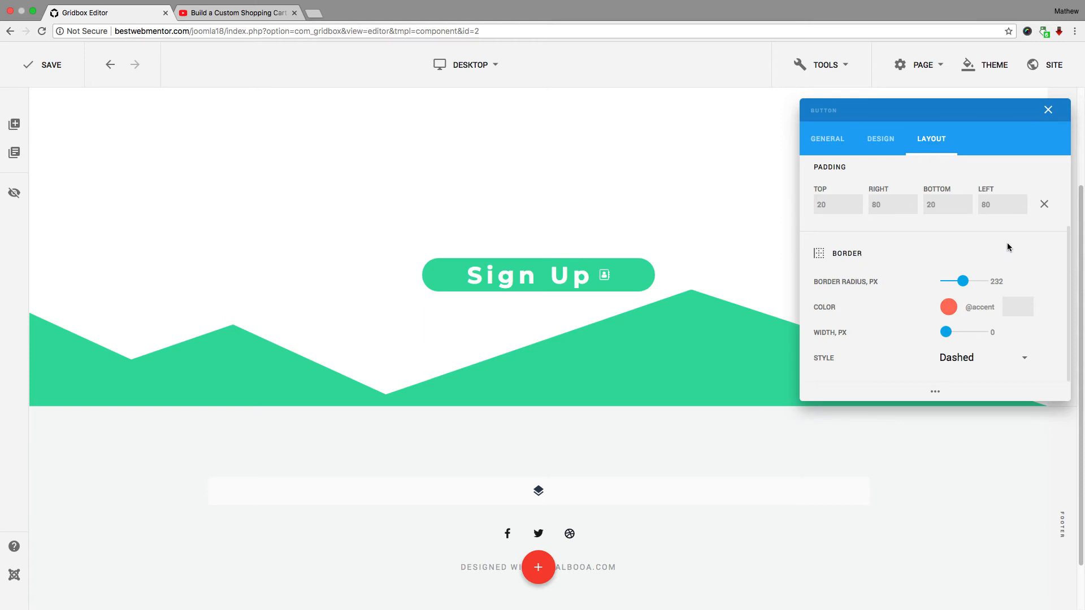
{"action": "left_click", "coordinate": [965, 286]}
- Set the button's border style to Dotted
{"action": "left_click", "coordinate": [940, 356]}
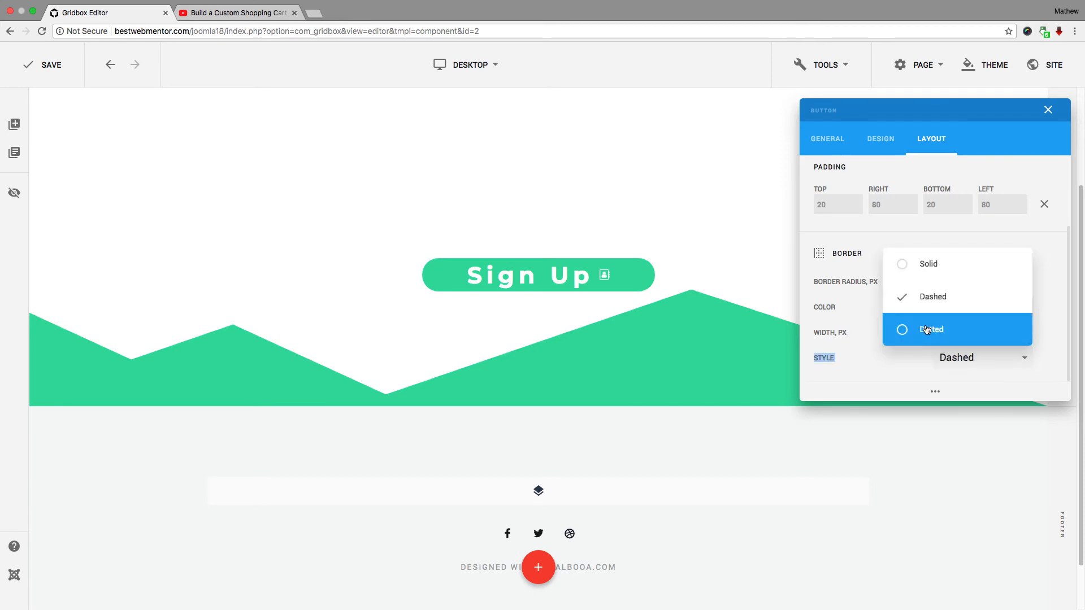
{"action": "left_click", "coordinate": [926, 326]}
{"action": "scroll", "coordinate": [899, 253], "scroll_direction": "up", "scroll_amount": 3}
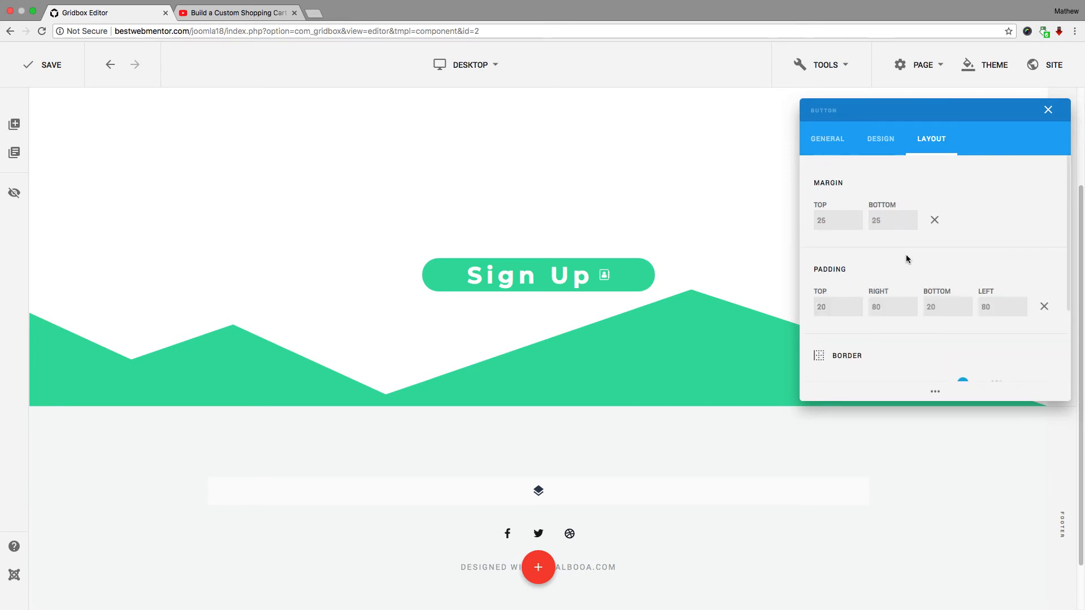
{"action": "scroll", "coordinate": [906, 258], "scroll_direction": "down", "scroll_amount": 3}
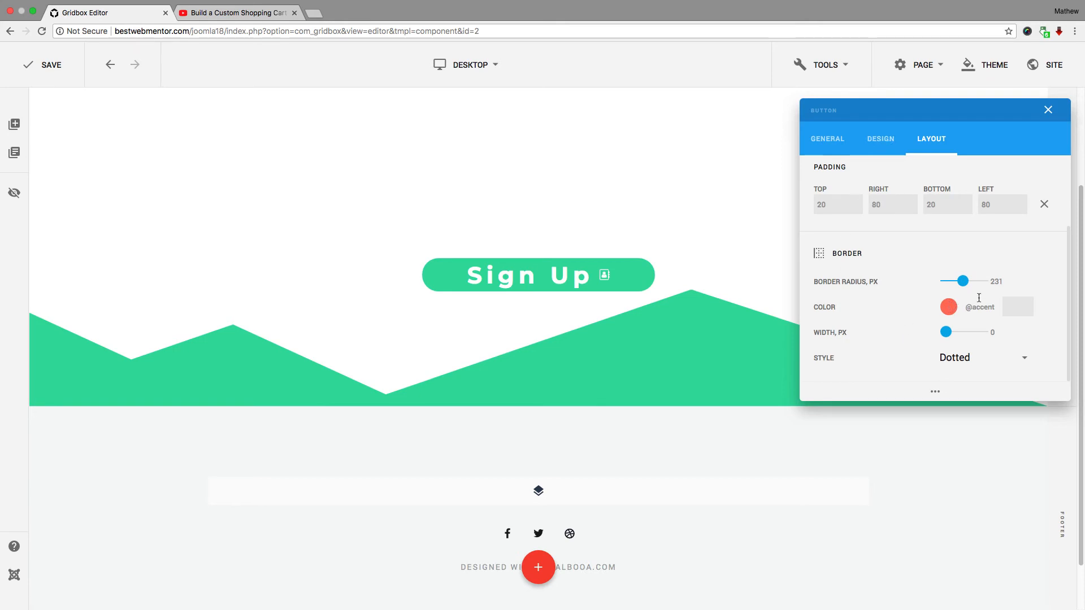
- Review the target and type options for the button's link in the general settings
{"action": "left_click", "coordinate": [827, 138]}
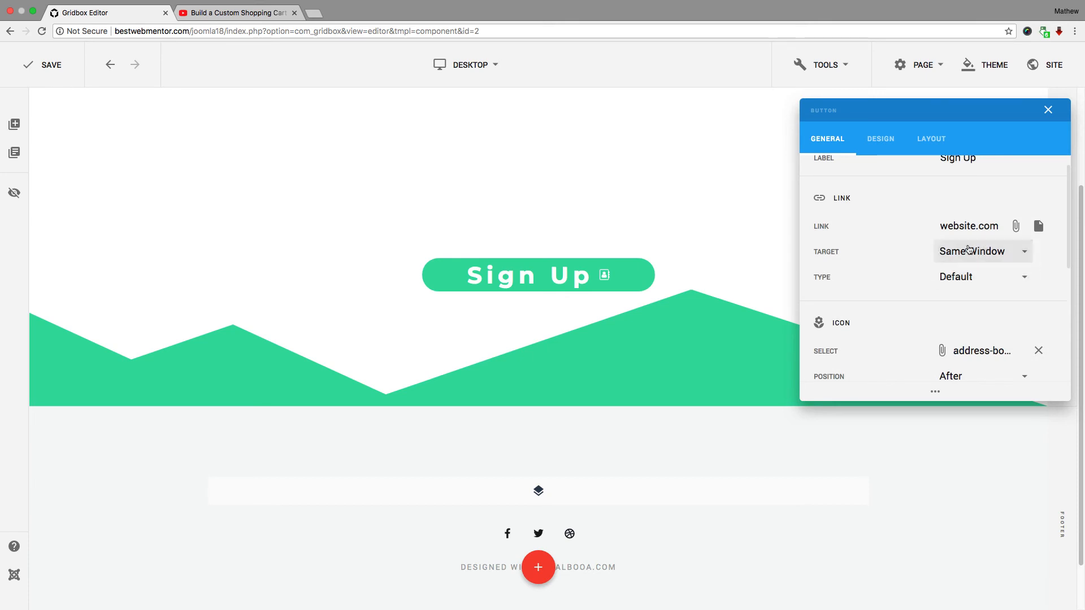
{"action": "scroll", "coordinate": [965, 280], "scroll_direction": "up", "scroll_amount": 1}
{"action": "left_click", "coordinate": [965, 281]}
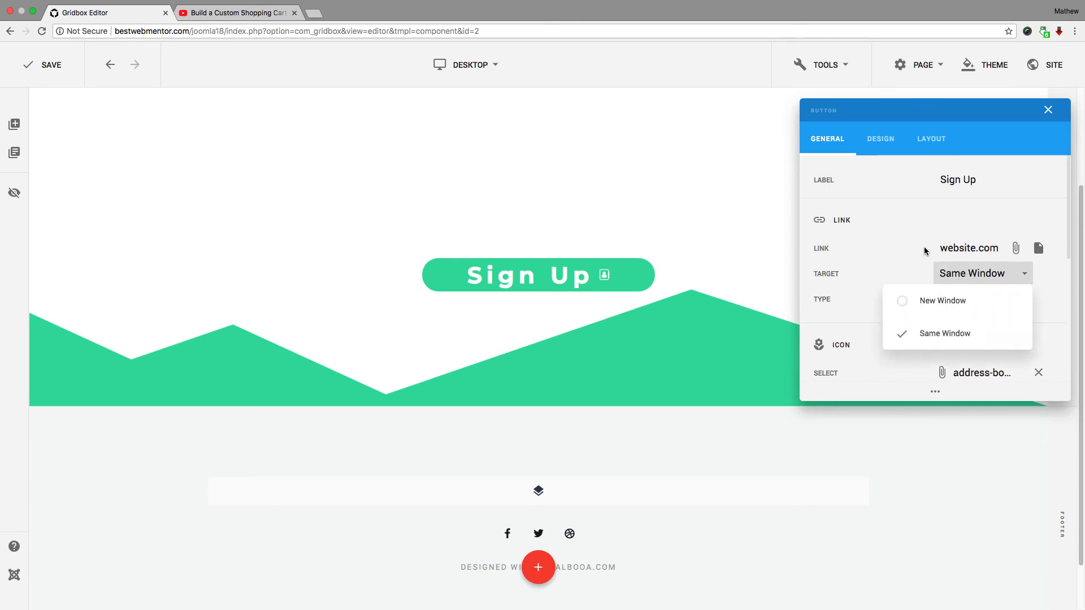
{"action": "left_click", "coordinate": [956, 301]}
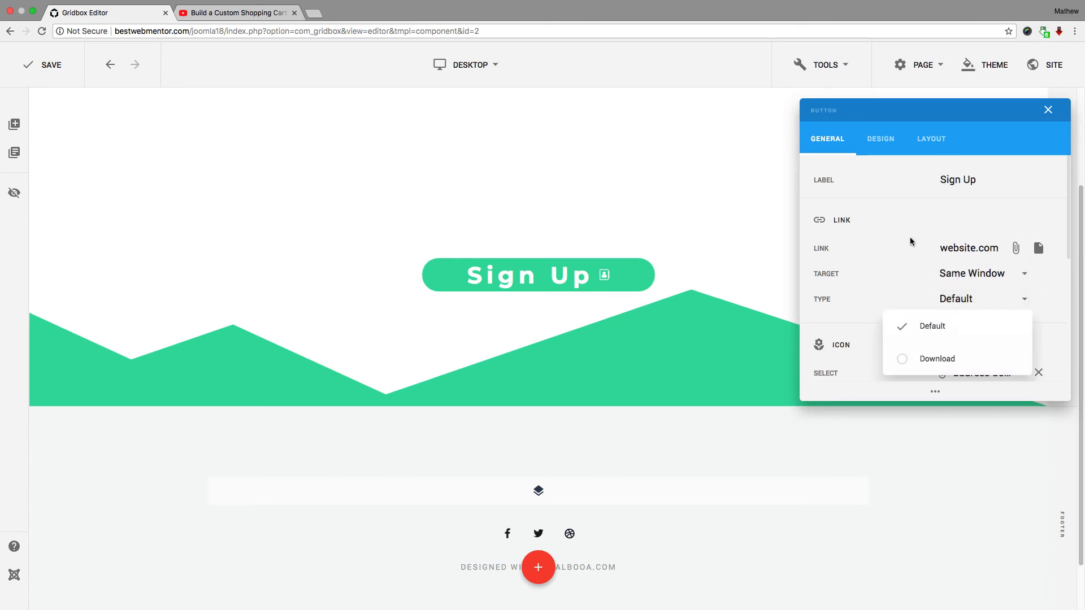
- Clear the button's link address and remove its icon
{"action": "left_click", "coordinate": [925, 241]}
{"action": "left_click_drag", "start_coordinate": [999, 249], "coordinate": [939, 249]}
{"action": "key", "text": "BackSpace"}
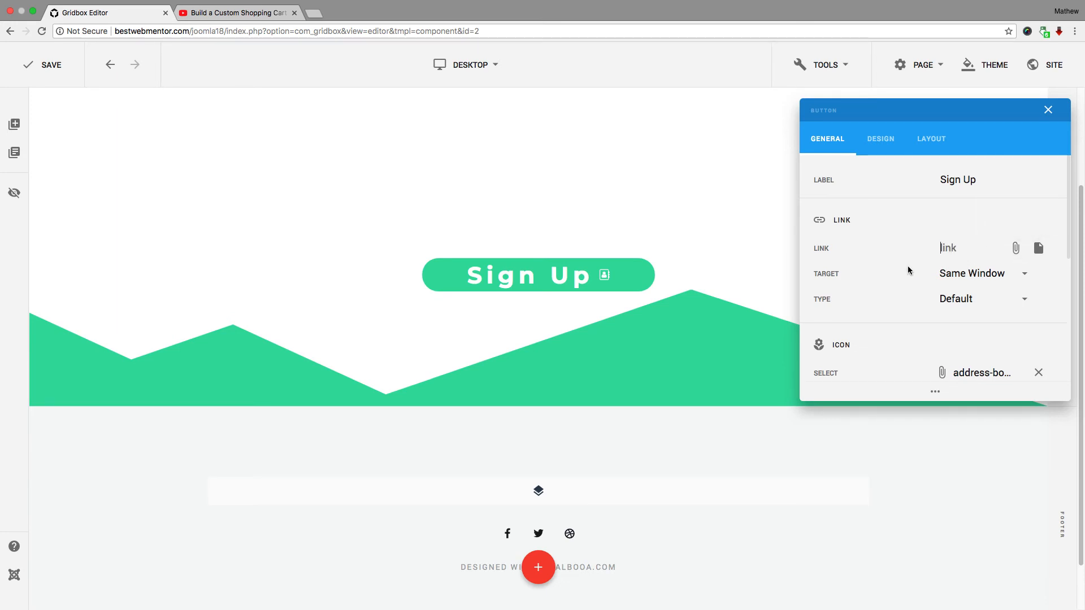
{"action": "scroll", "coordinate": [908, 270], "scroll_direction": "down", "scroll_amount": 1}
{"action": "left_click", "coordinate": [1038, 359]}
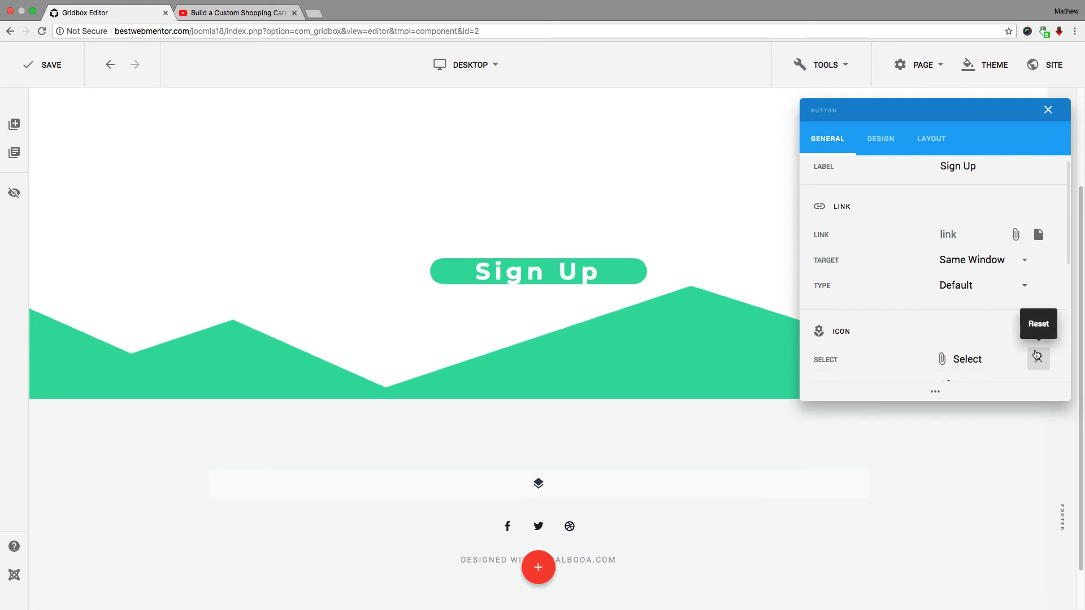
{"action": "scroll", "coordinate": [929, 292], "scroll_direction": "down", "scroll_amount": 5}
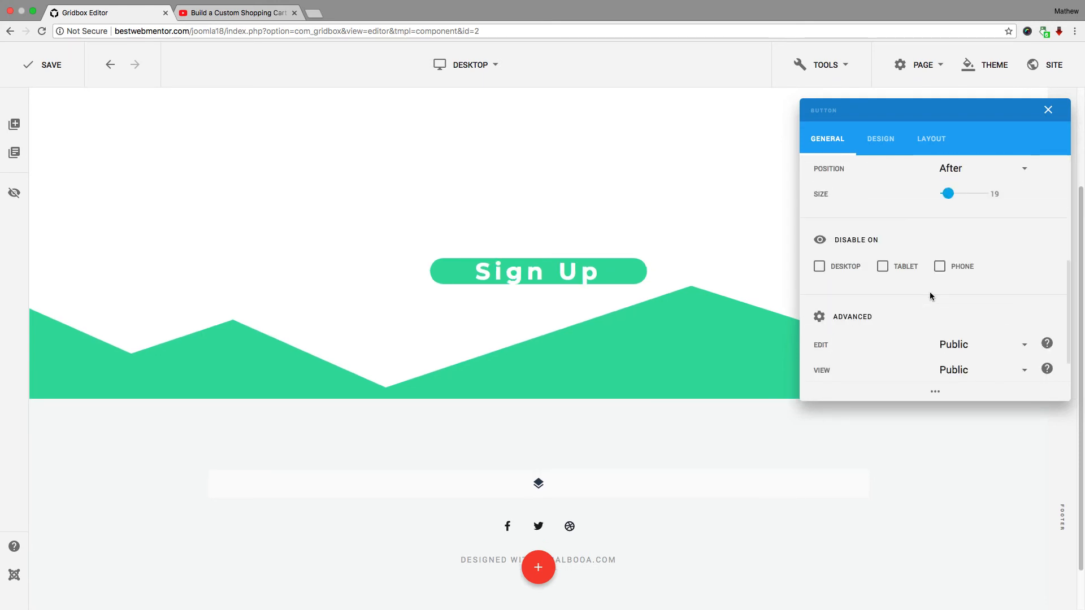
{"action": "scroll", "coordinate": [930, 292], "scroll_direction": "up", "scroll_amount": 5}
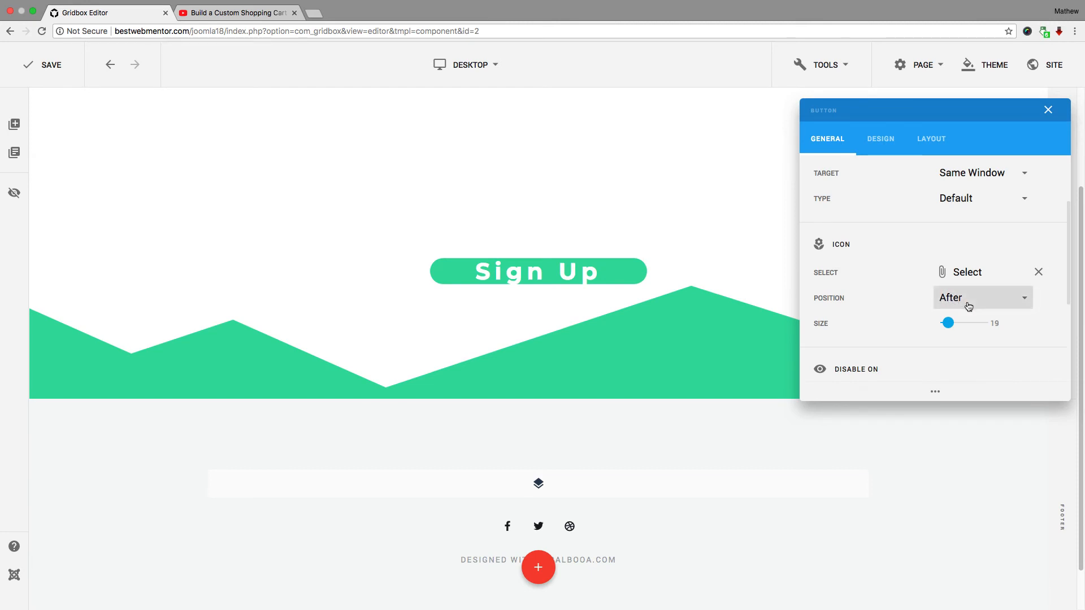
{"action": "left_click", "coordinate": [969, 306]}
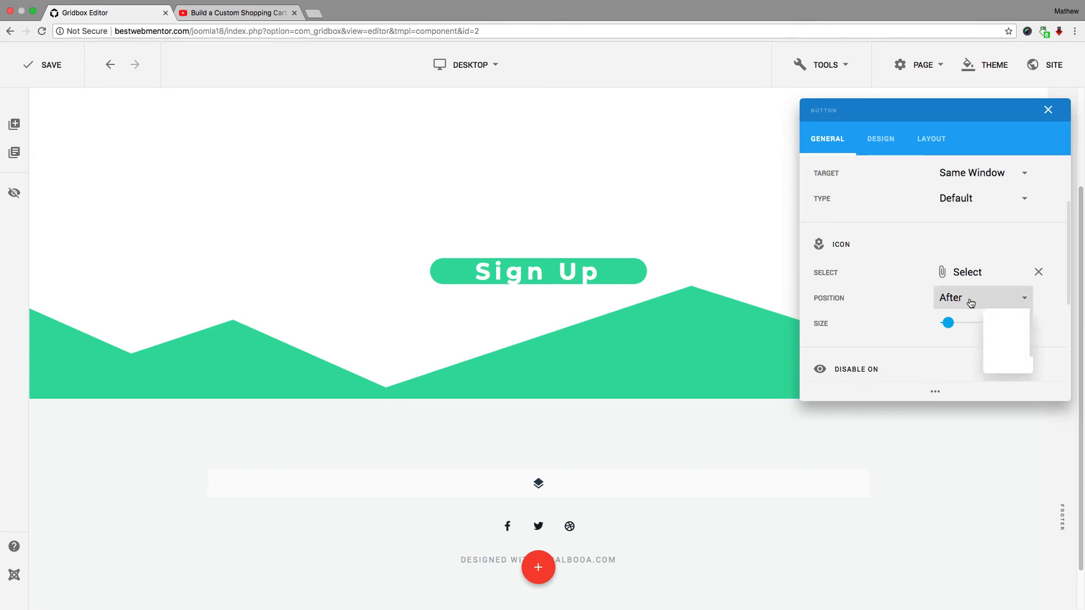
{"action": "left_click", "coordinate": [1037, 272]}
- Set the button's font family to Inherit and its font weight to 300
{"action": "left_click", "coordinate": [895, 150]}
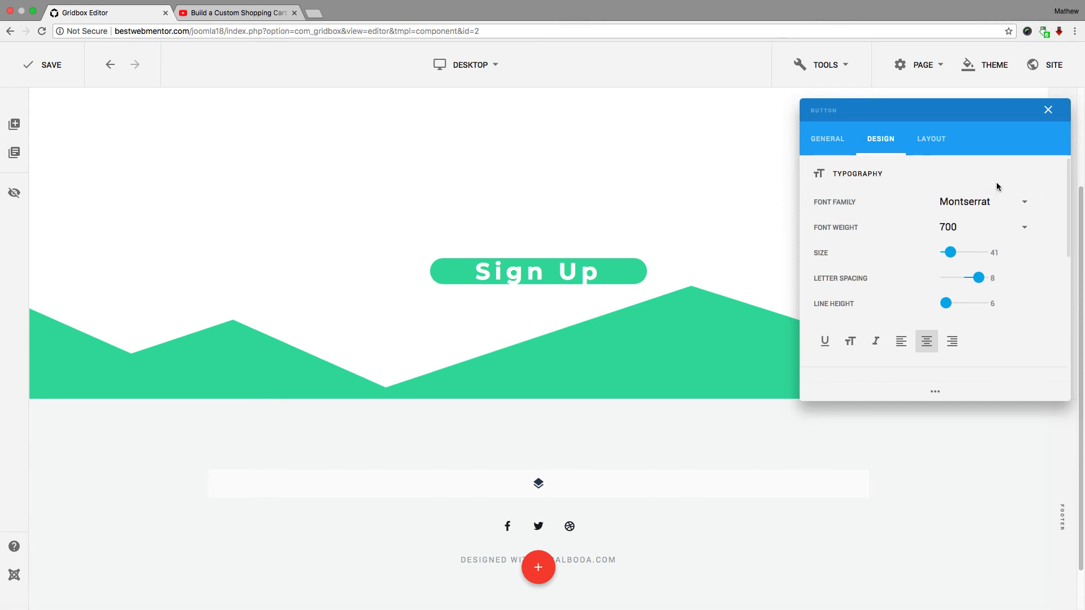
{"action": "left_click", "coordinate": [980, 202]}
{"action": "left_click", "coordinate": [902, 231]}
{"action": "left_click", "coordinate": [986, 228]}
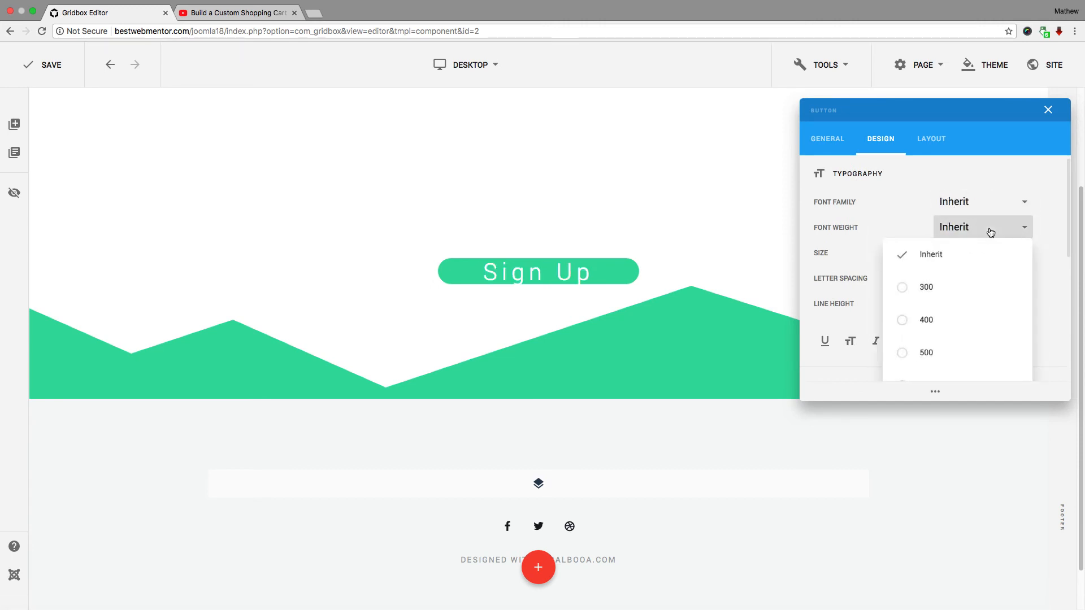
{"action": "left_click", "coordinate": [905, 287]}
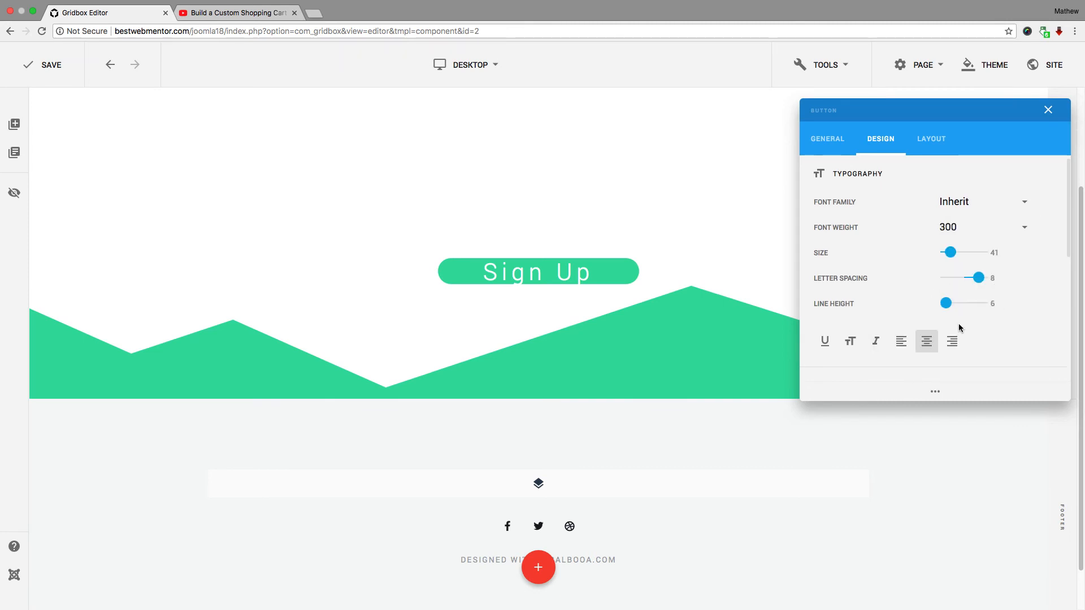
- Set the button's hover text color to red, #c42f2f, and preview it on the page
{"action": "scroll", "coordinate": [958, 323], "scroll_direction": "down", "scroll_amount": 5}
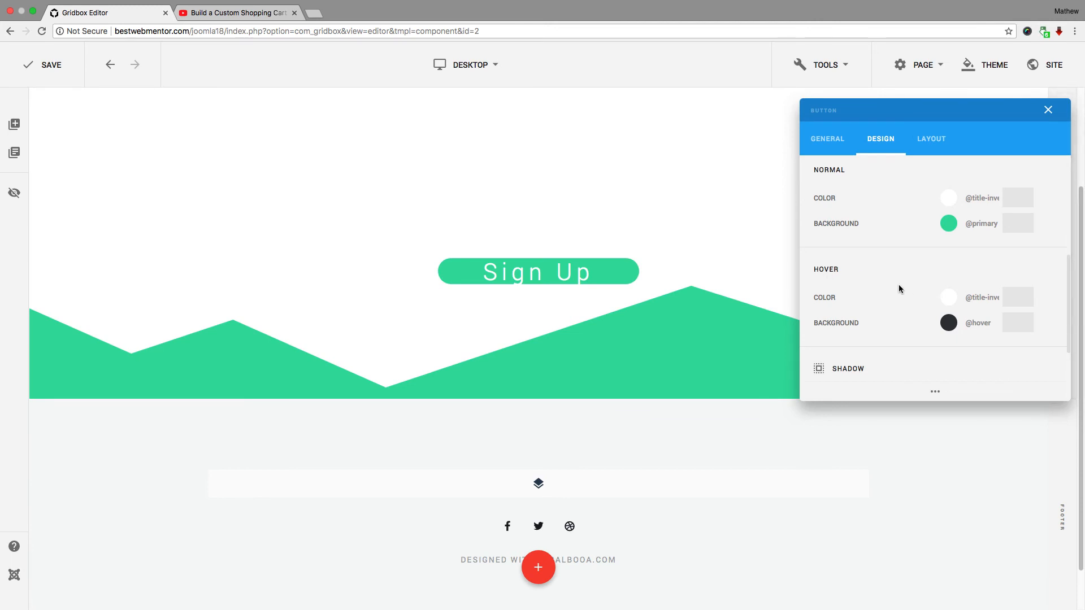
{"action": "scroll", "coordinate": [871, 274], "scroll_direction": "up", "scroll_amount": 1}
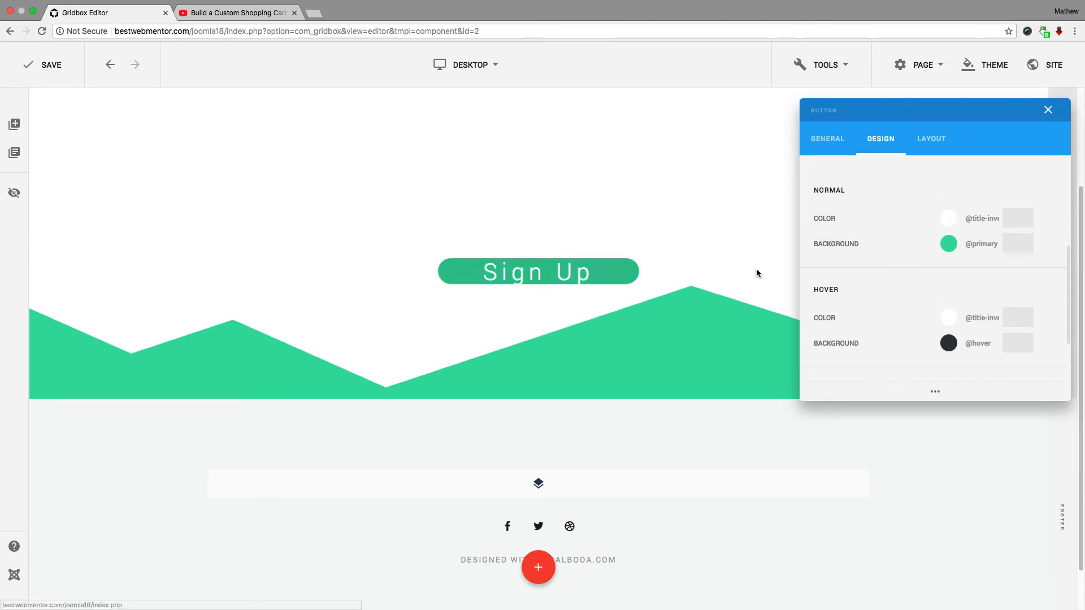
{"action": "scroll", "coordinate": [935, 295], "scroll_direction": "down", "scroll_amount": 1}
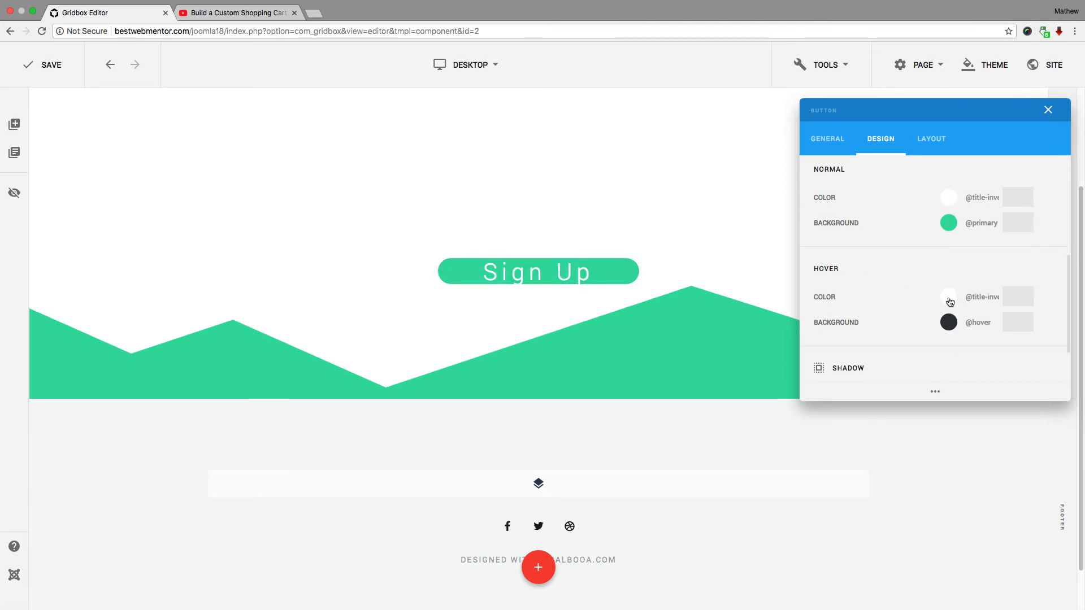
{"action": "left_click", "coordinate": [949, 297]}
{"action": "left_click_drag", "start_coordinate": [848, 294], "coordinate": [876, 266]}
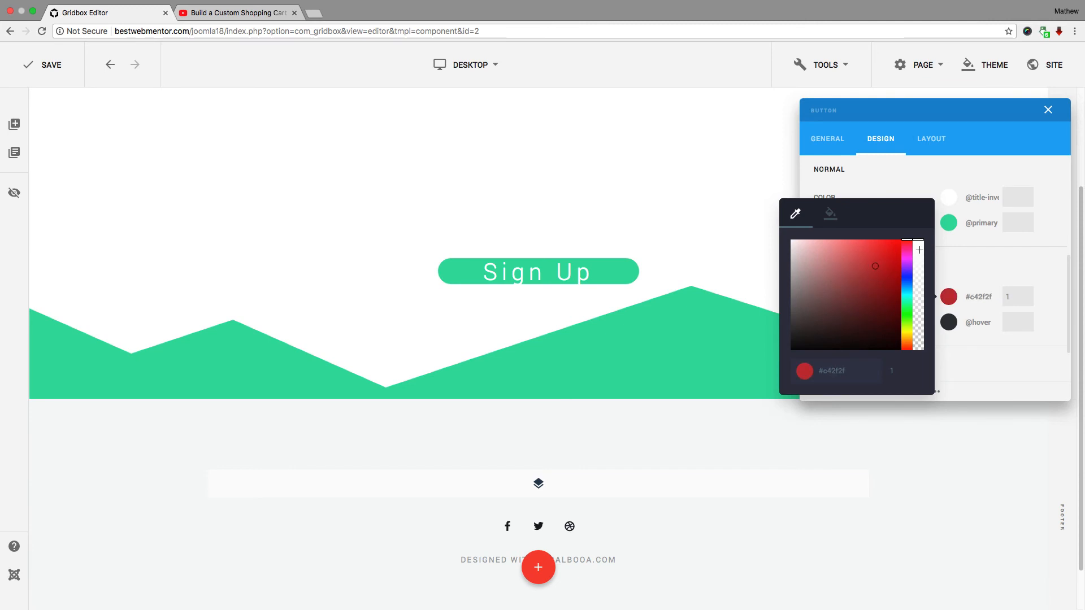
{"action": "left_click", "coordinate": [906, 175]}
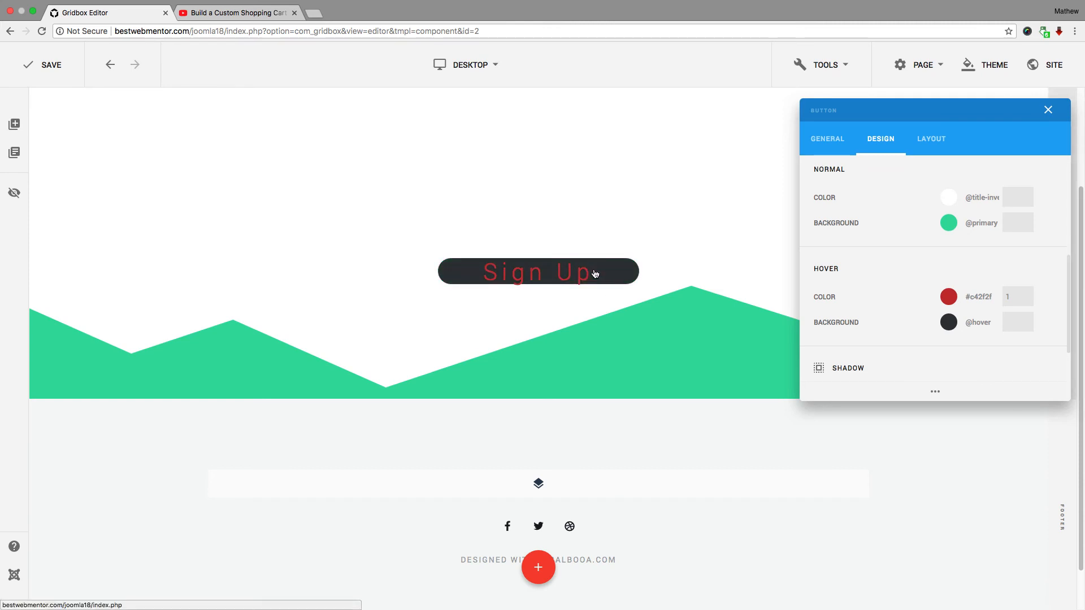
- Set the button's hover background color to blue, #1c8aff
{"action": "left_click", "coordinate": [949, 323]}
{"action": "left_click", "coordinate": [895, 304]}
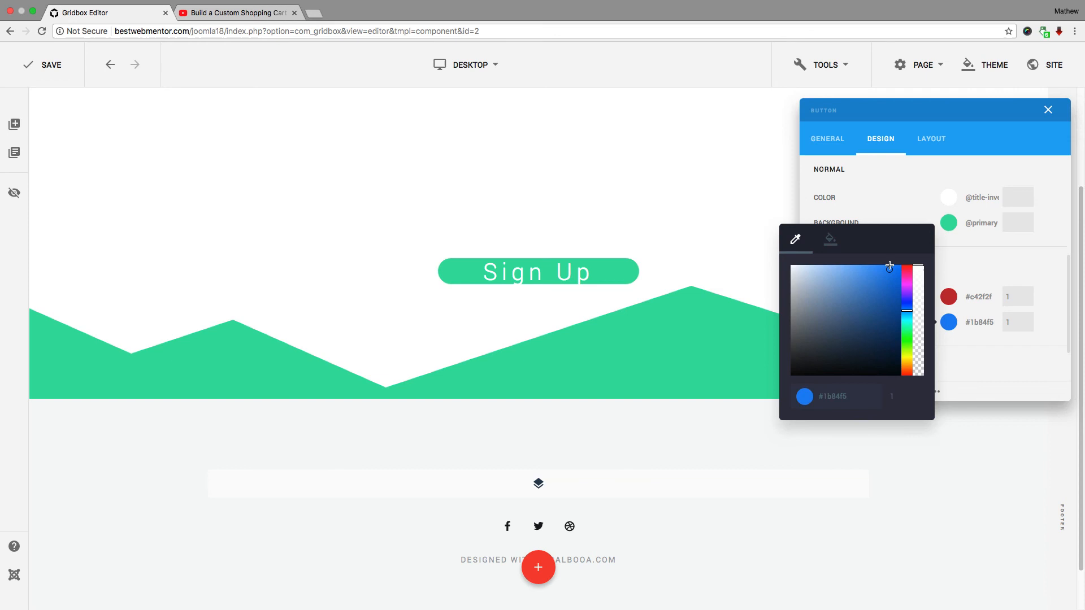
{"action": "left_click", "coordinate": [894, 197]}
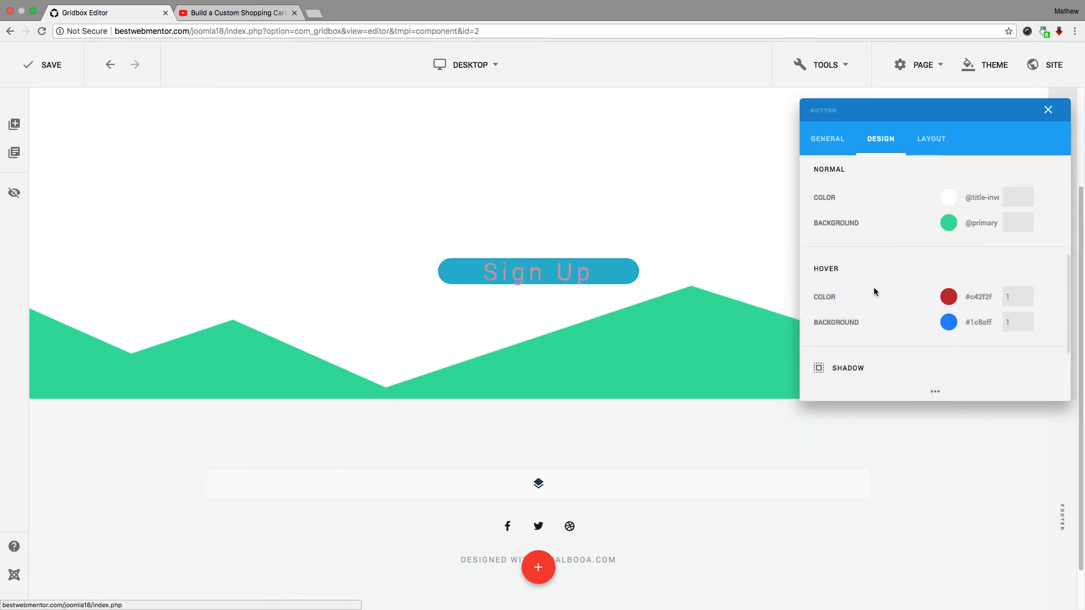
- Set the button's hover text color to white, #ffffff
{"action": "left_click", "coordinate": [949, 297]}
{"action": "left_click", "coordinate": [866, 271]}
{"action": "left_click_drag", "start_coordinate": [865, 271], "coordinate": [751, 206]}
{"action": "left_click", "coordinate": [758, 178]}
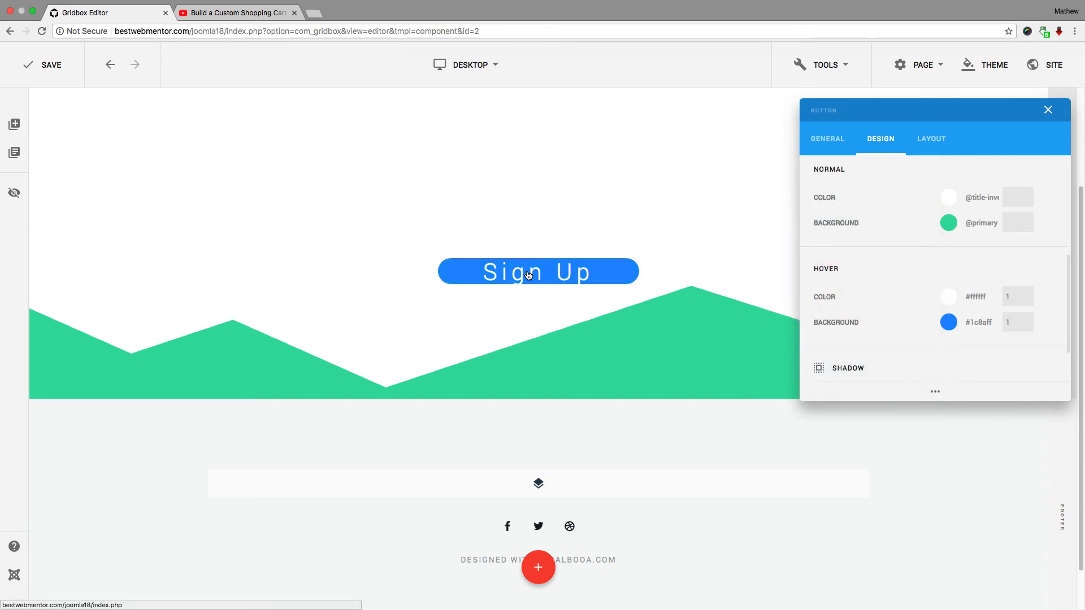
- Set the button's shadow value to 2 and its shadow color to red, #d61111
{"action": "scroll", "coordinate": [972, 305], "scroll_direction": "down", "scroll_amount": 2}
{"action": "mouse_move", "coordinate": [946, 332]}
{"action": "left_mouse_down"}
{"action": "mouse_move", "coordinate": [969, 333]}
{"action": "mouse_move", "coordinate": [954, 338]}
{"action": "left_mouse_up"}
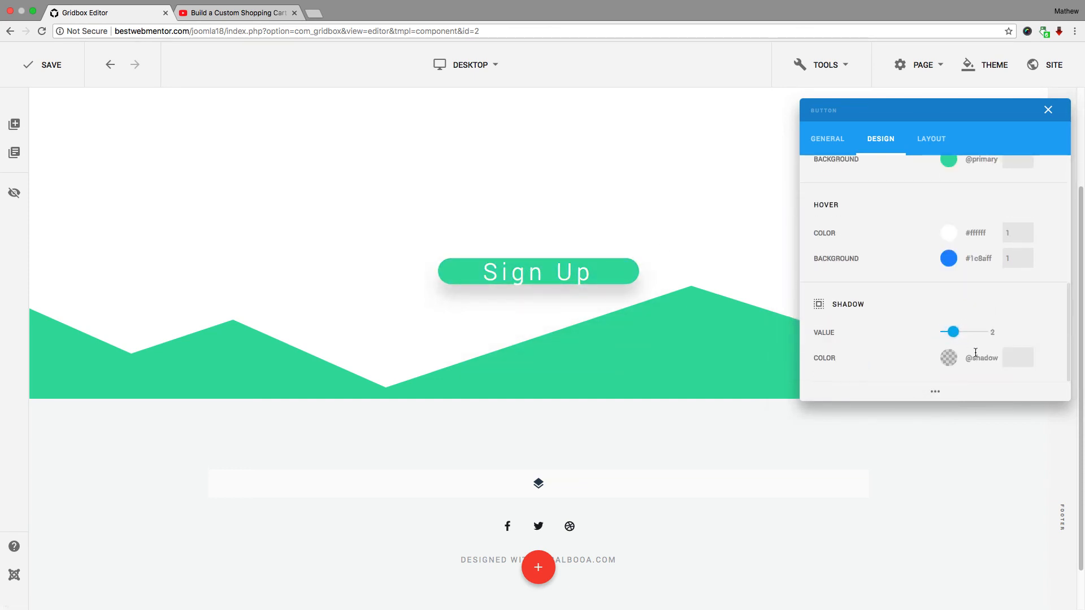
{"action": "left_click", "coordinate": [949, 358]}
{"action": "left_click_drag", "start_coordinate": [854, 350], "coordinate": [894, 318]}
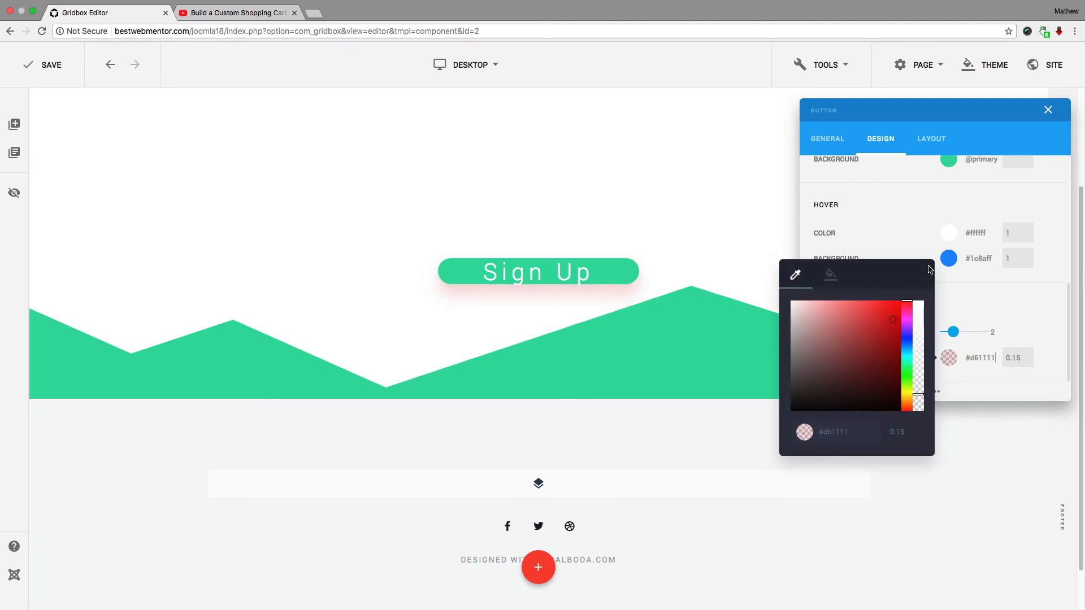
{"action": "left_click", "coordinate": [886, 217]}
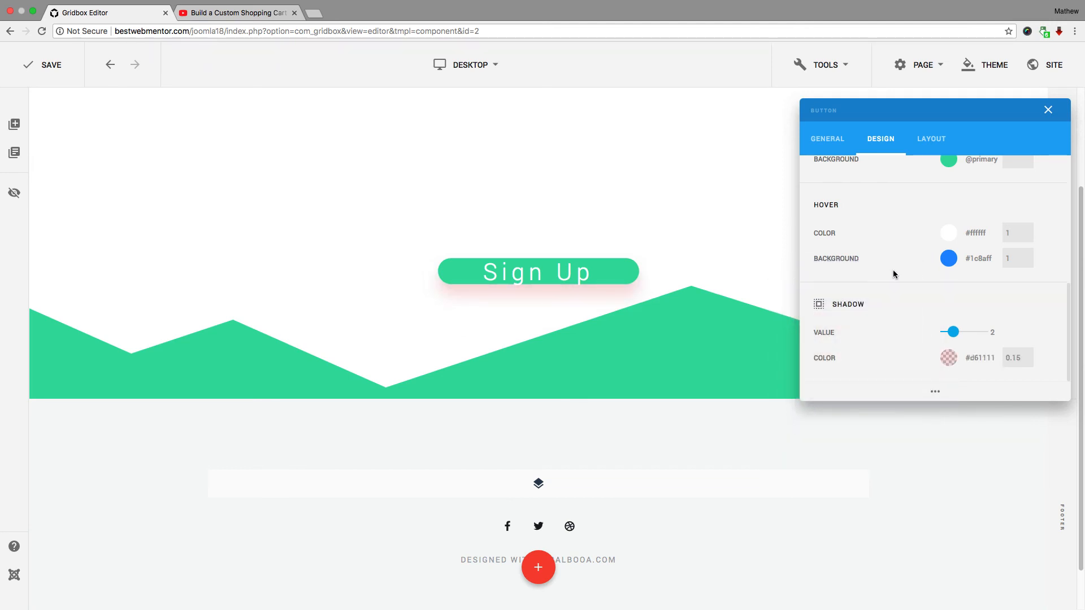
- Set the button's shadow color to the green brand primary color from the theme swatches
{"action": "left_click", "coordinate": [950, 361]}
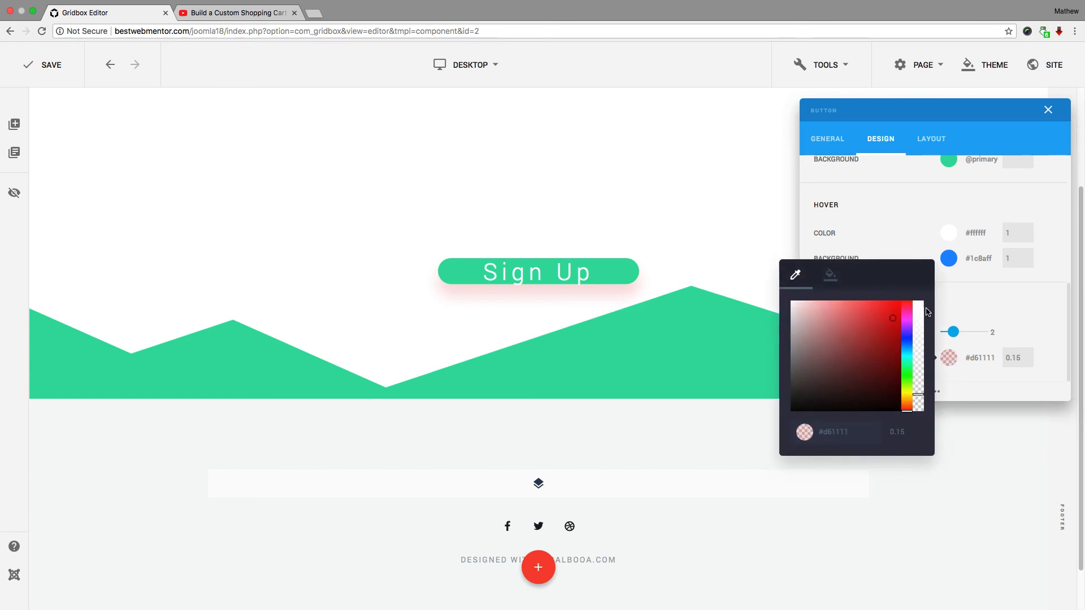
{"action": "left_click", "coordinate": [831, 277]}
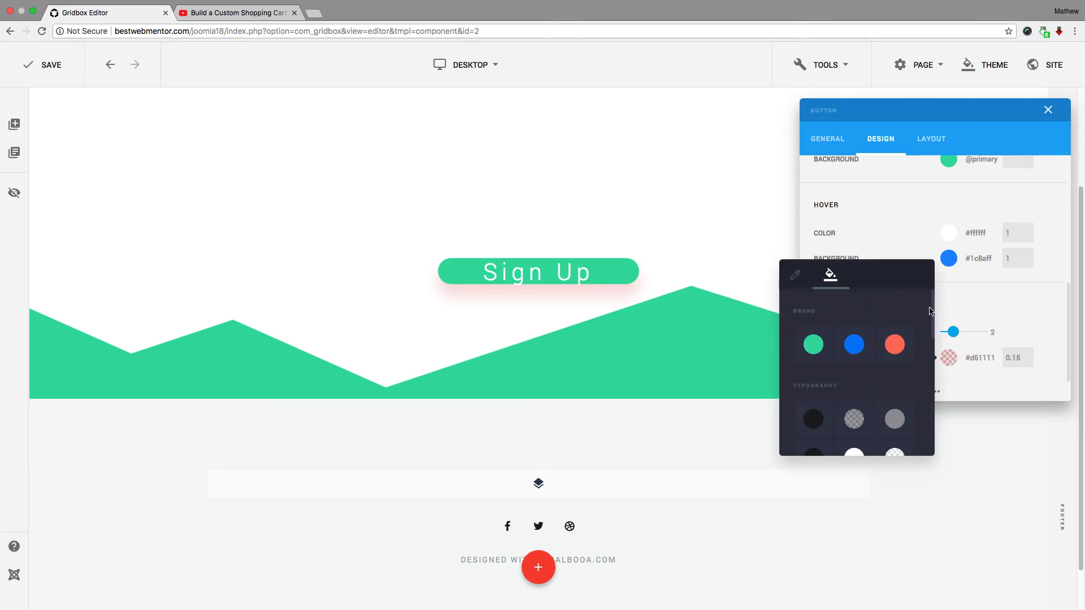
{"action": "left_click_drag", "start_coordinate": [932, 325], "coordinate": [910, 314]}
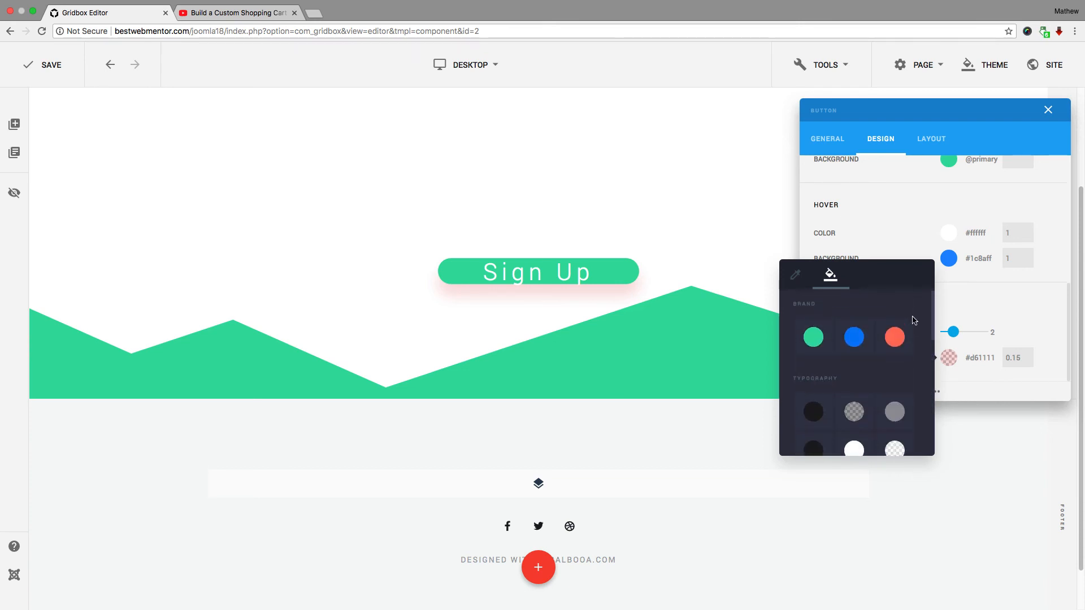
{"action": "left_click", "coordinate": [814, 345]}
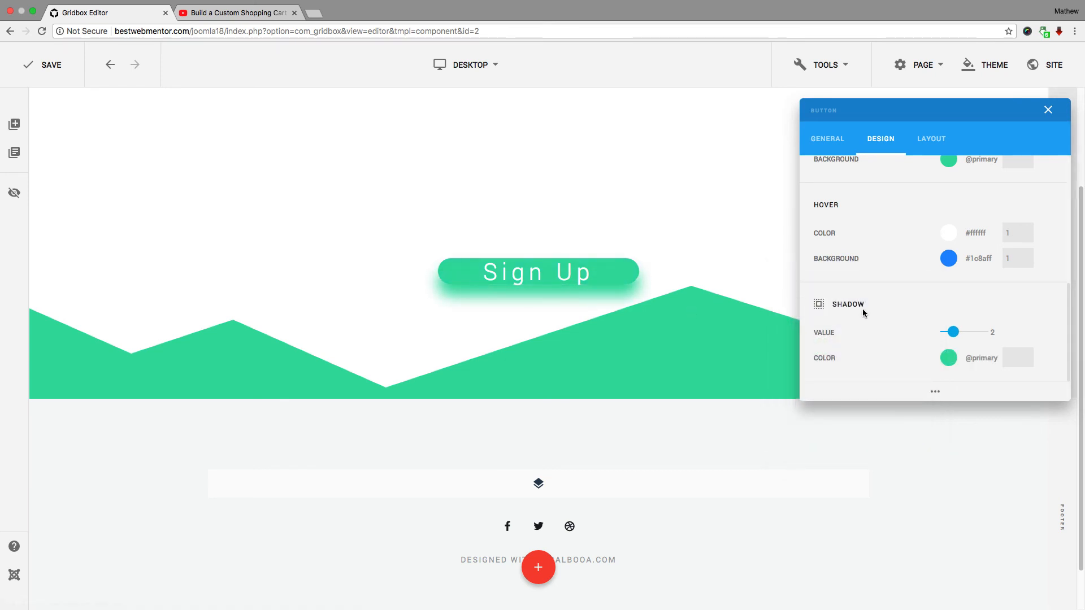
- Set the button's normal text color to the dark typography title color from the theme swatches
{"action": "scroll", "coordinate": [870, 310], "scroll_direction": "up", "scroll_amount": 10}
{"action": "scroll", "coordinate": [872, 314], "scroll_direction": "up", "scroll_amount": 2}
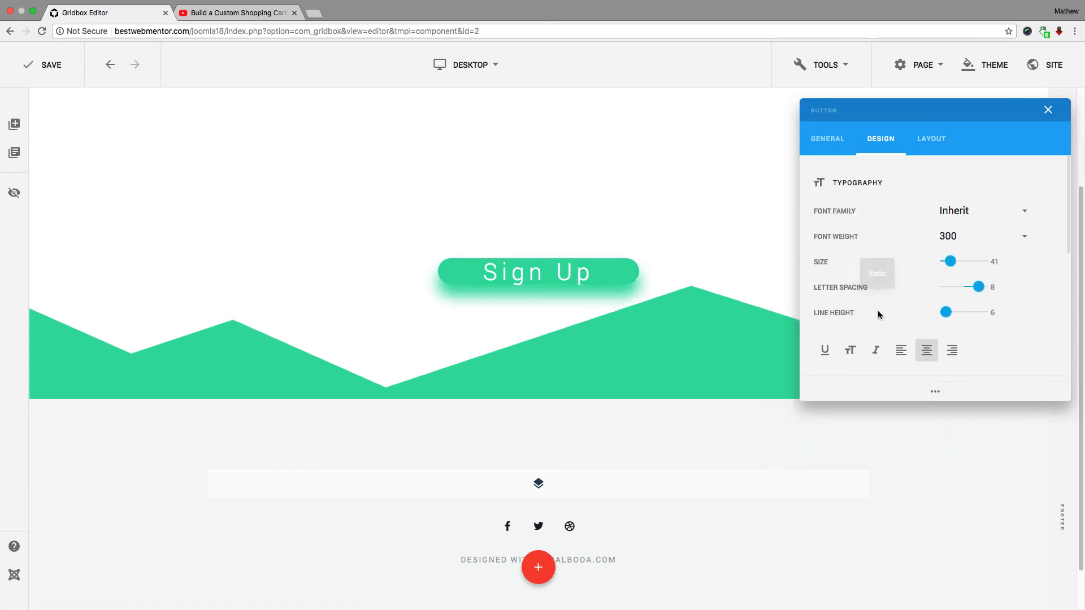
{"action": "scroll", "coordinate": [938, 336], "scroll_direction": "down", "scroll_amount": 6}
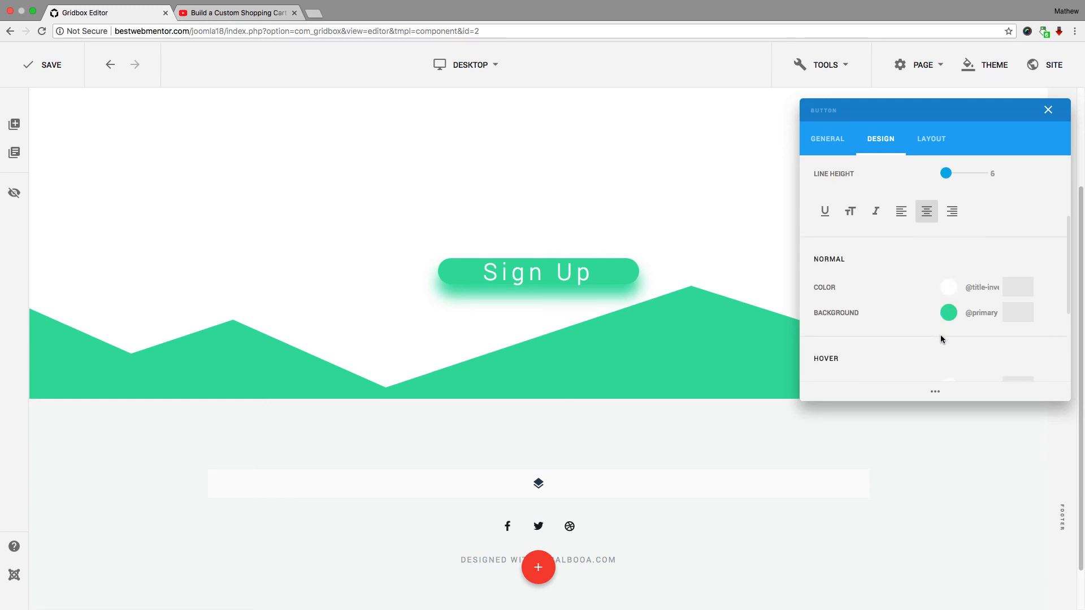
{"action": "left_click", "coordinate": [949, 287]}
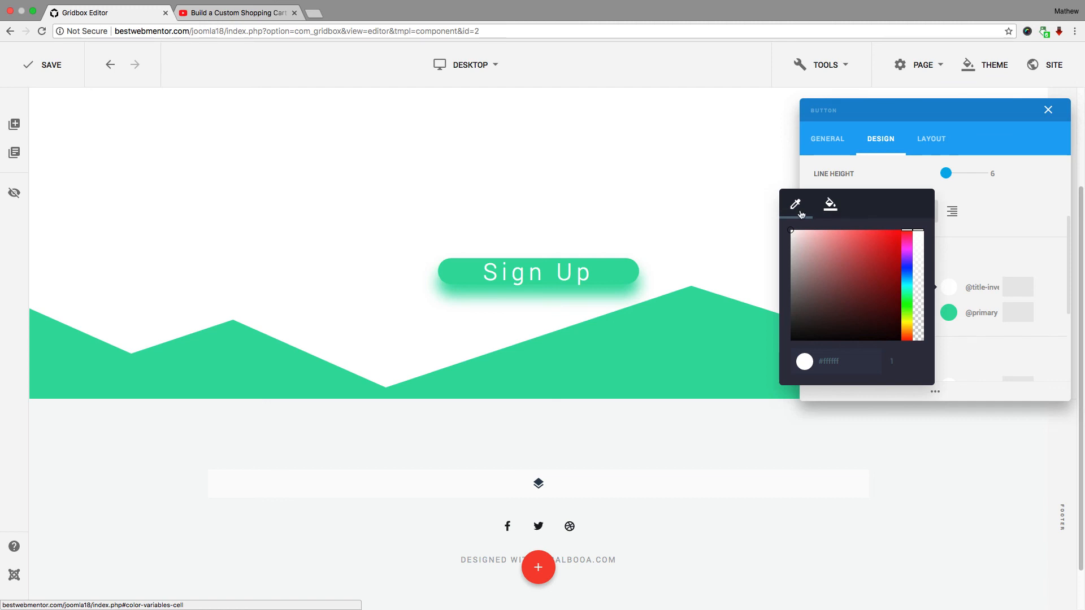
{"action": "left_click", "coordinate": [830, 205]}
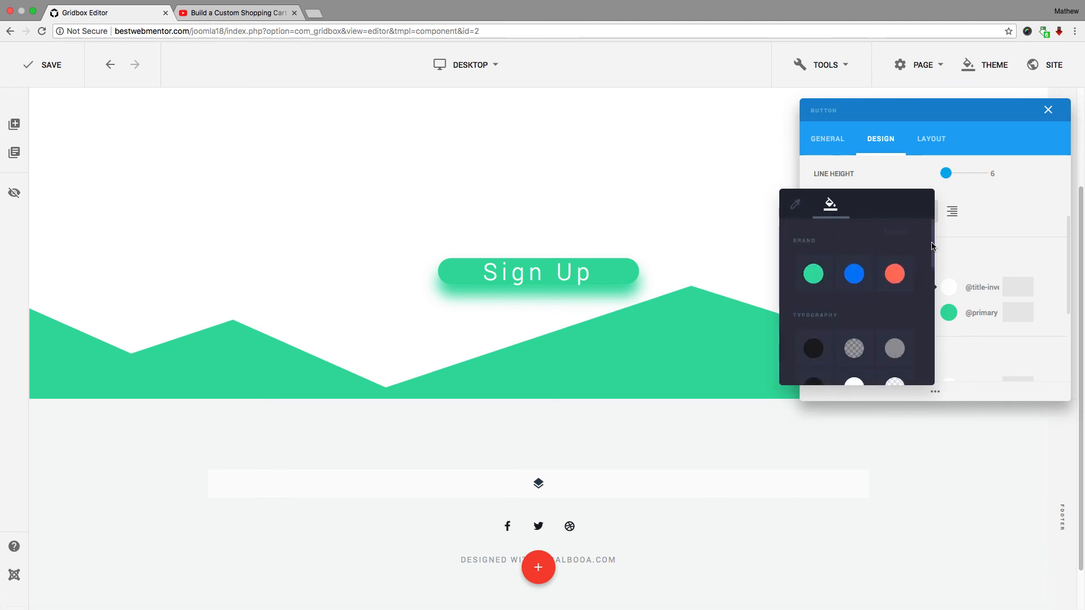
{"action": "scroll", "coordinate": [932, 246], "scroll_direction": "down", "scroll_amount": 3}
{"action": "left_click", "coordinate": [814, 282]}
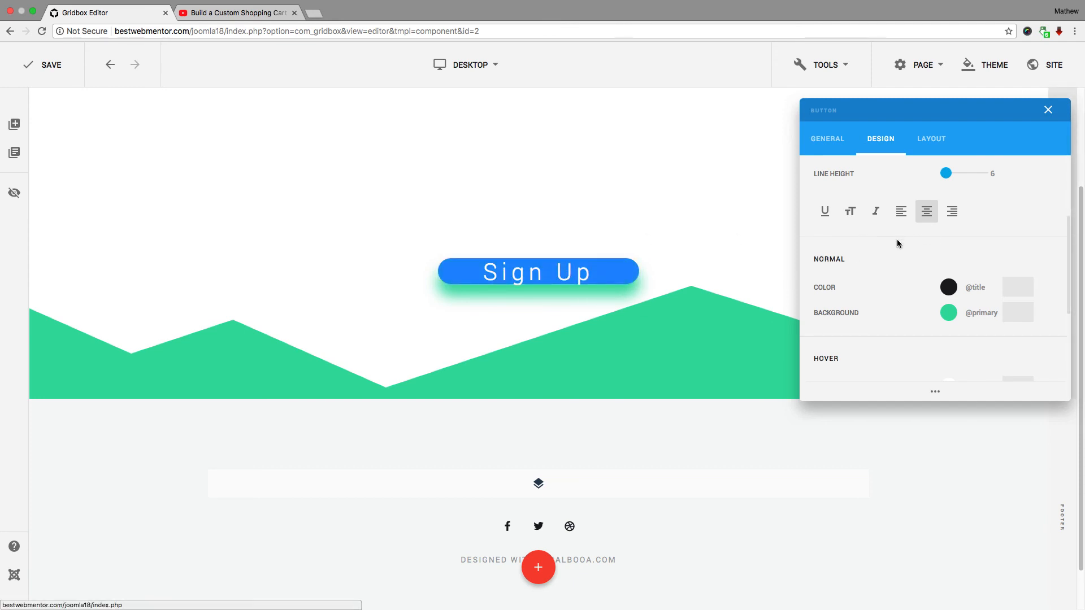
- Set the button's border width to 9 px and its border style to Dashed
{"action": "scroll", "coordinate": [905, 243], "scroll_direction": "down", "scroll_amount": 3}
{"action": "left_click", "coordinate": [931, 138]}
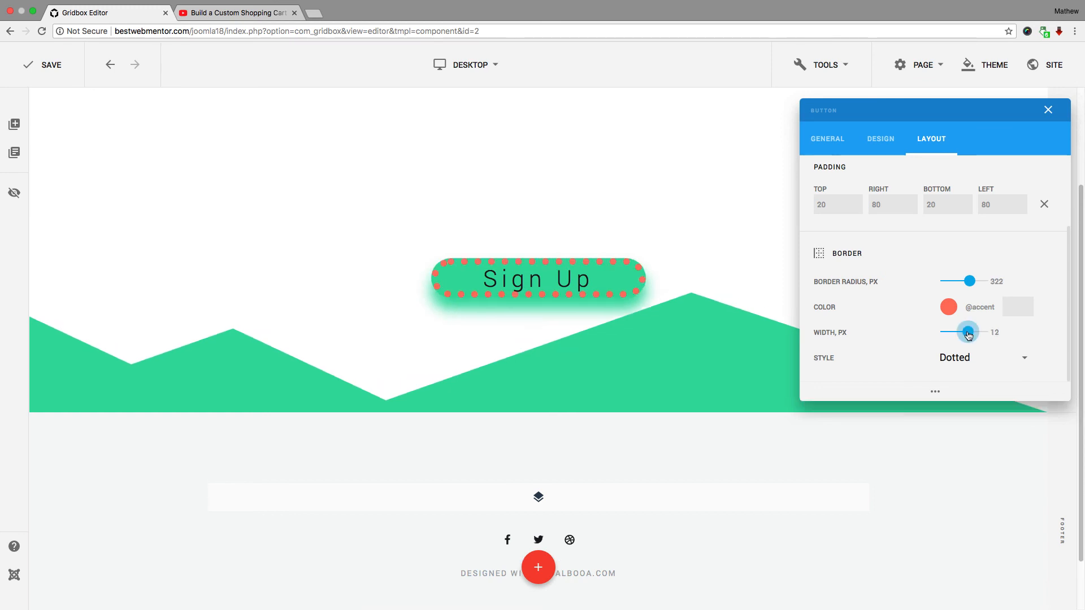
{"action": "left_click_drag", "start_coordinate": [968, 335], "coordinate": [964, 335]}
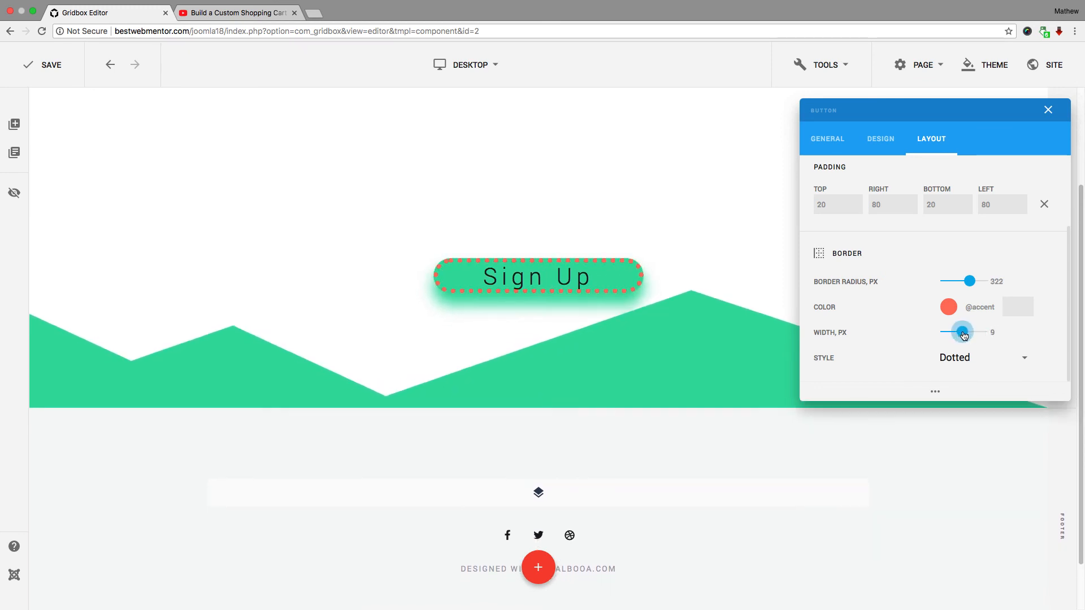
{"action": "left_click", "coordinate": [973, 359]}
{"action": "left_click", "coordinate": [903, 302]}
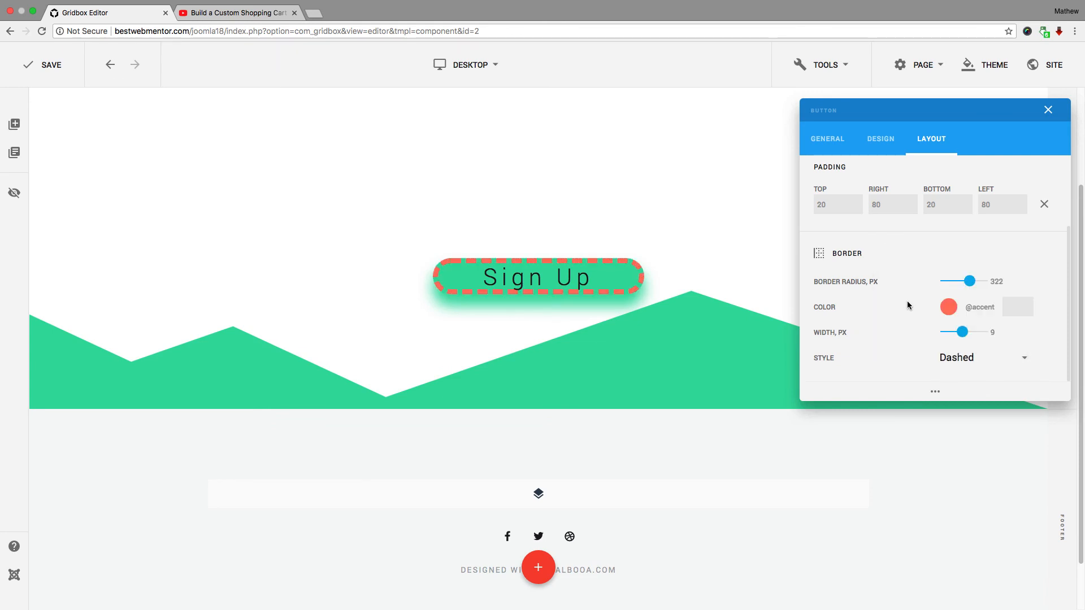
- Set the button's border style to Solid
{"action": "left_click", "coordinate": [965, 359]}
{"action": "left_click", "coordinate": [902, 266]}
{"action": "left_click", "coordinate": [965, 360]}
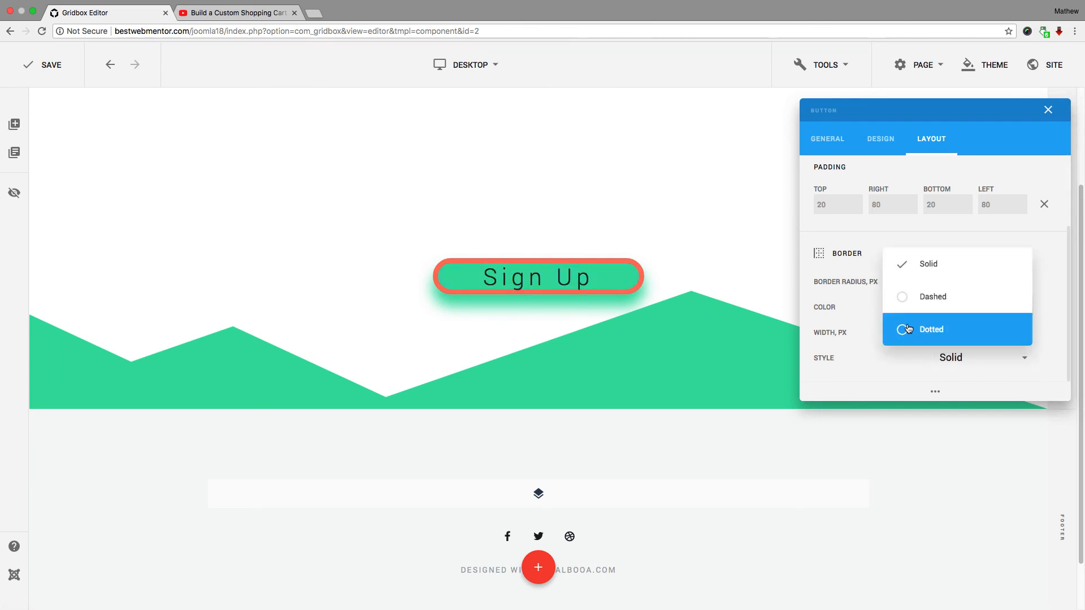
{"action": "left_click", "coordinate": [1055, 266]}
- Set the button's border radius to 0 px and its border width to 8 px
{"action": "mouse_move", "coordinate": [970, 281]}
{"action": "left_mouse_down"}
{"action": "mouse_move", "coordinate": [938, 282]}
{"action": "mouse_move", "coordinate": [973, 286]}
{"action": "left_mouse_up"}
{"action": "mouse_move", "coordinate": [963, 341]}
{"action": "left_mouse_down"}
{"action": "mouse_move", "coordinate": [934, 334]}
{"action": "mouse_move", "coordinate": [961, 332]}
{"action": "left_mouse_up"}
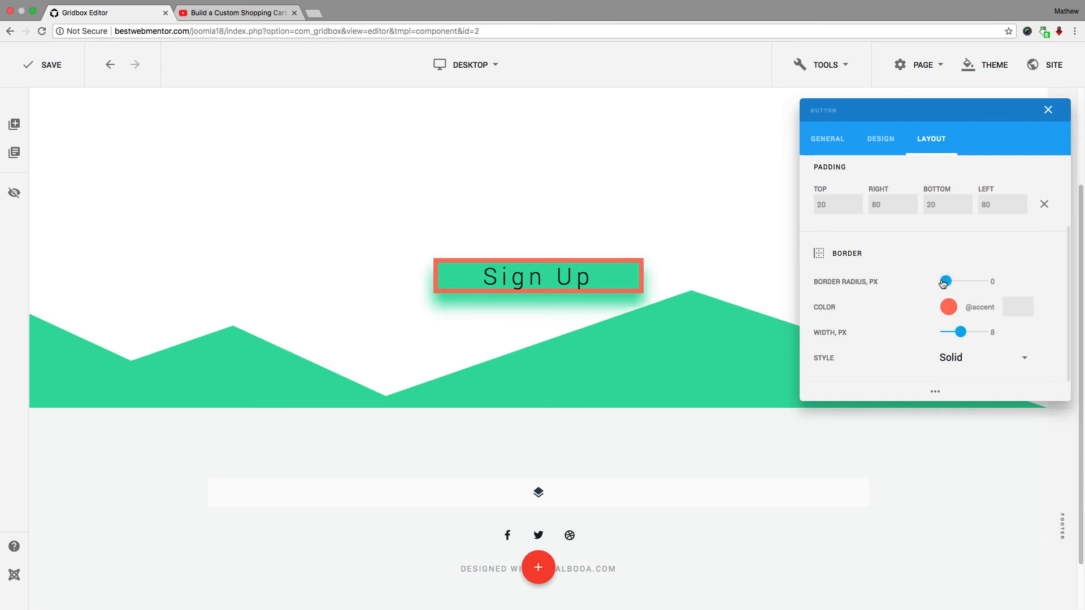